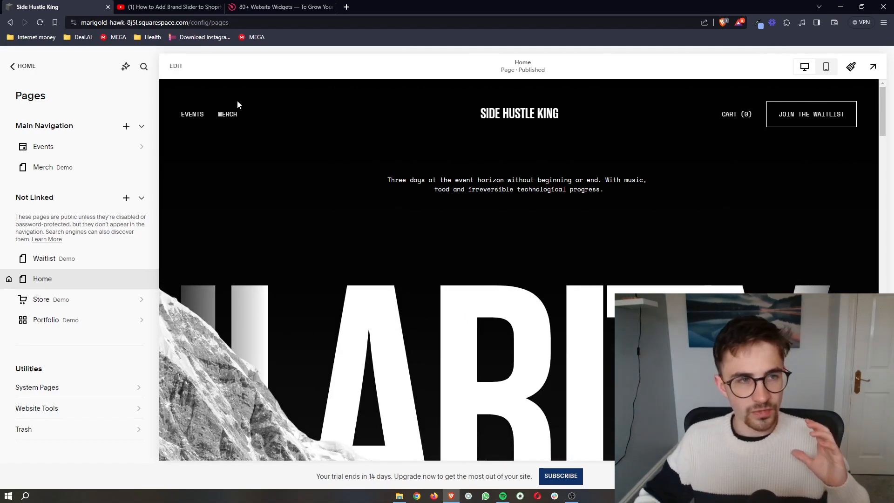
Open the Elfsight sign-up link from the YouTube video's description and close the duplicate Elfsight tab.
click(191, 4)
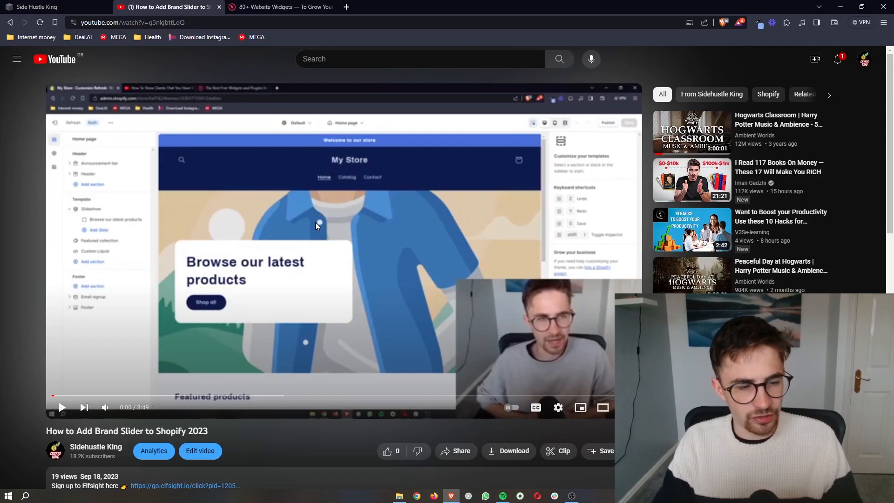
scroll(308, 233, down, 4)
scroll(191, 367, down, 1)
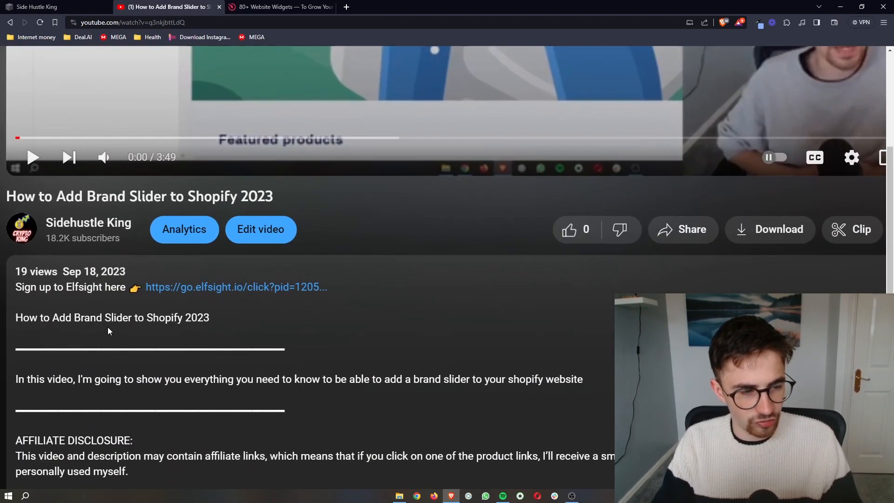
drag(77, 286, 397, 289)
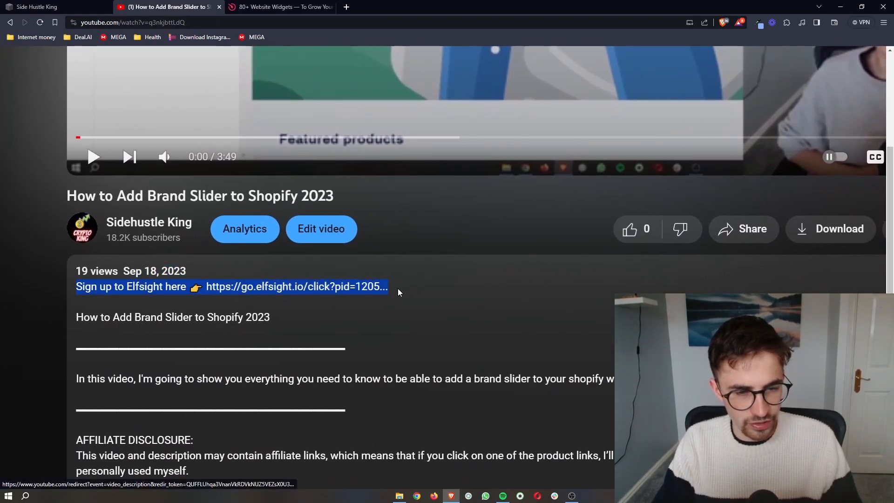
scroll(354, 295, down, 3)
click(245, 292)
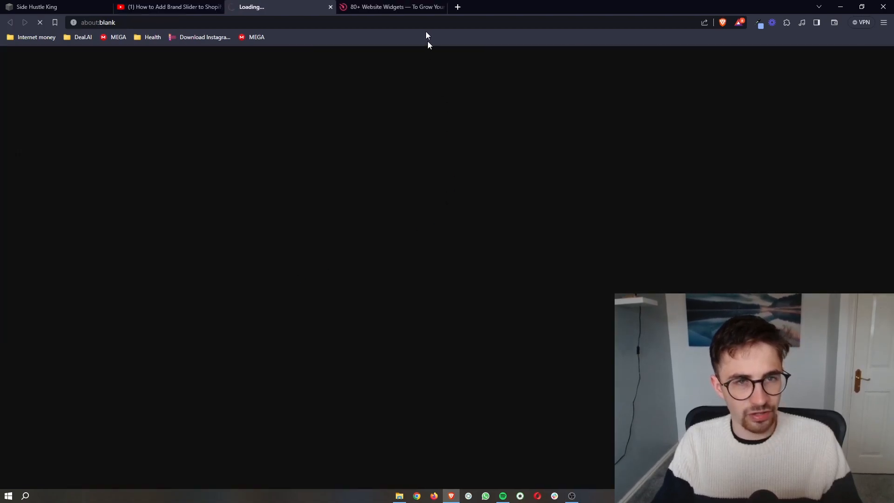
click(442, 7)
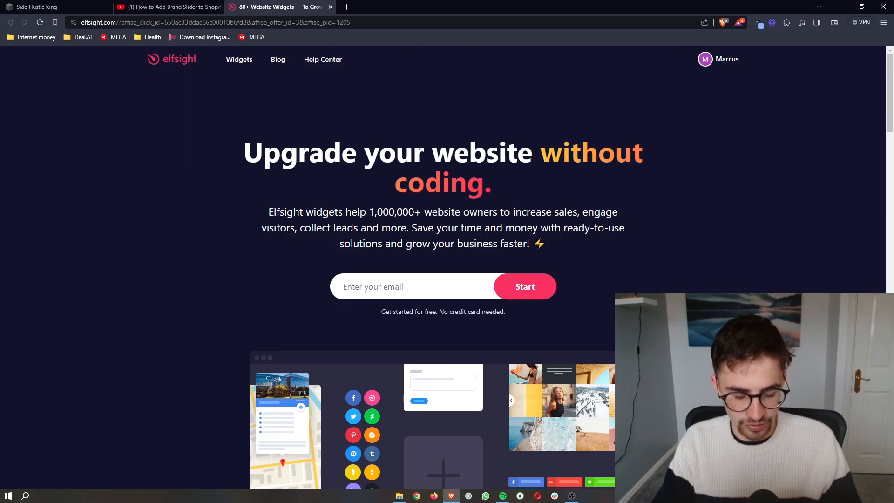
Look over the Squarespace home page that needs the widget and return to the Elfsight site.
click(38, 6)
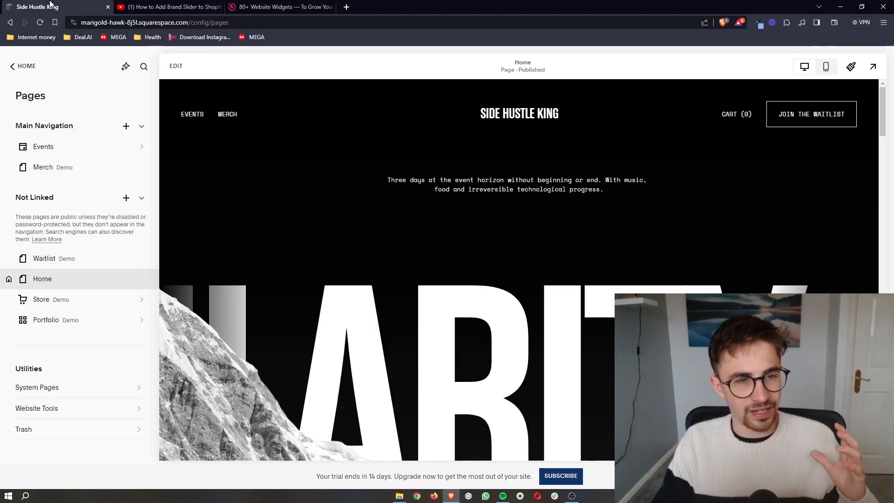
scroll(403, 173, down, 5)
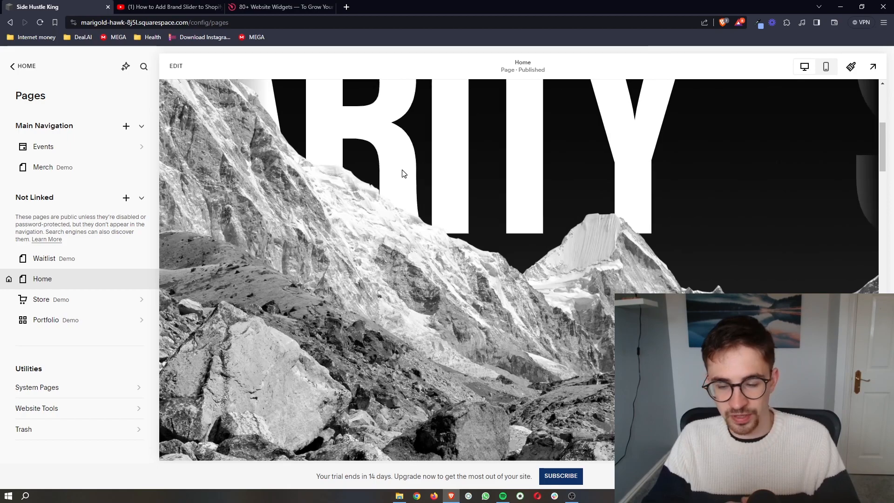
click(279, 7)
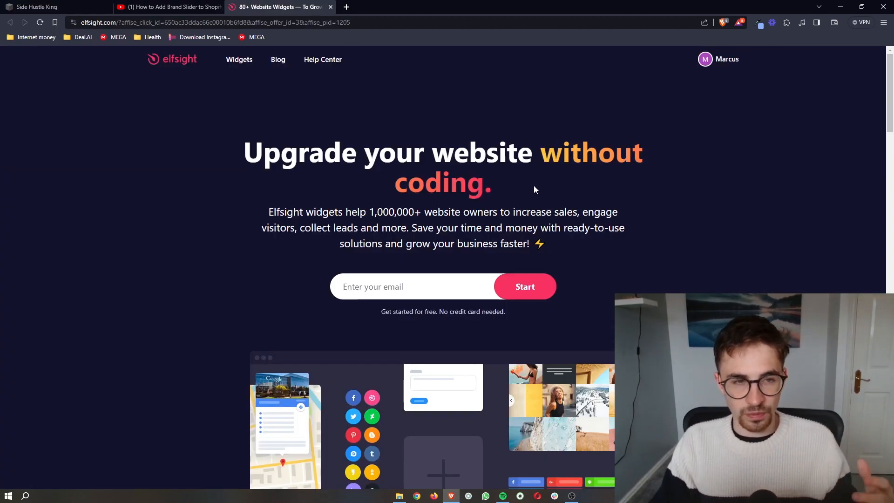
click(51, 7)
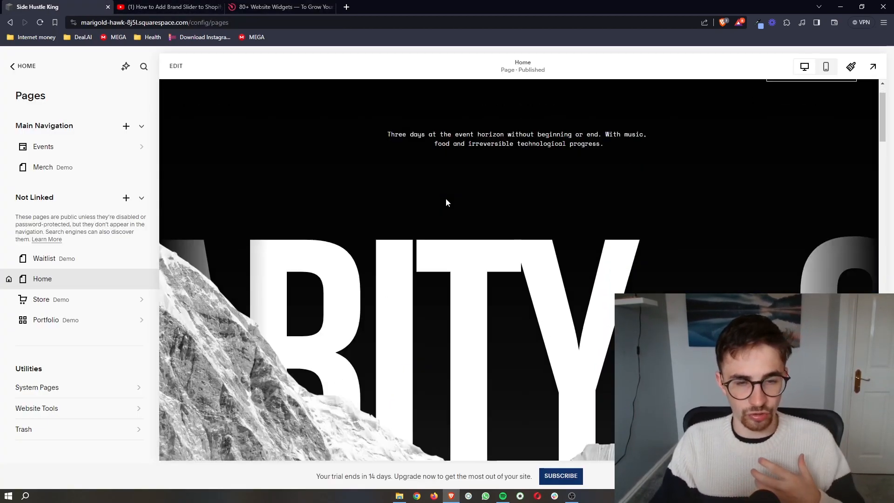
scroll(445, 200, down, 10)
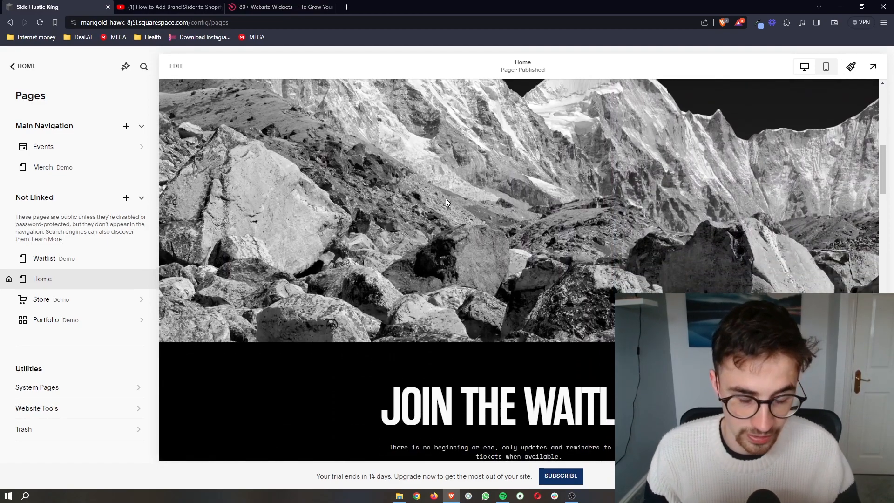
click(280, 7)
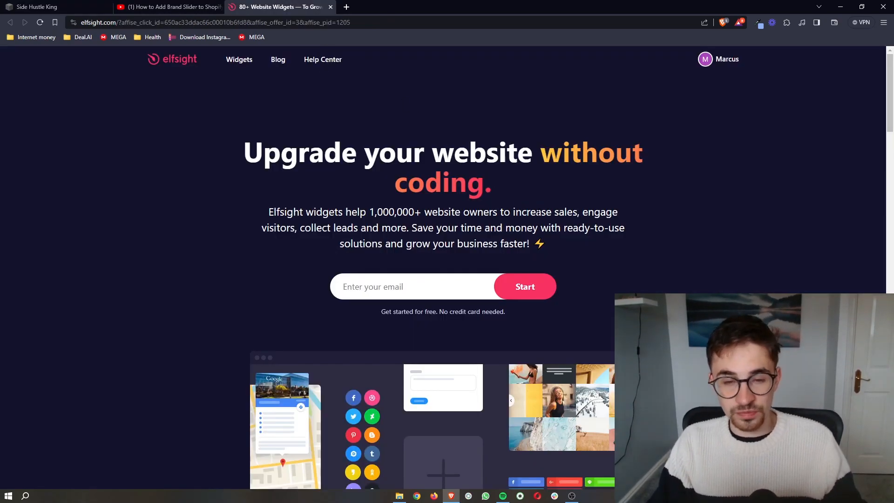
Examine the free sign-up form and its note on the Elfsight home page.
ctrl+scroll(480, 305, up, 3)
drag(535, 332, 304, 325)
ctrl+scroll(303, 325, down, 3)
click(380, 340)
click(390, 285)
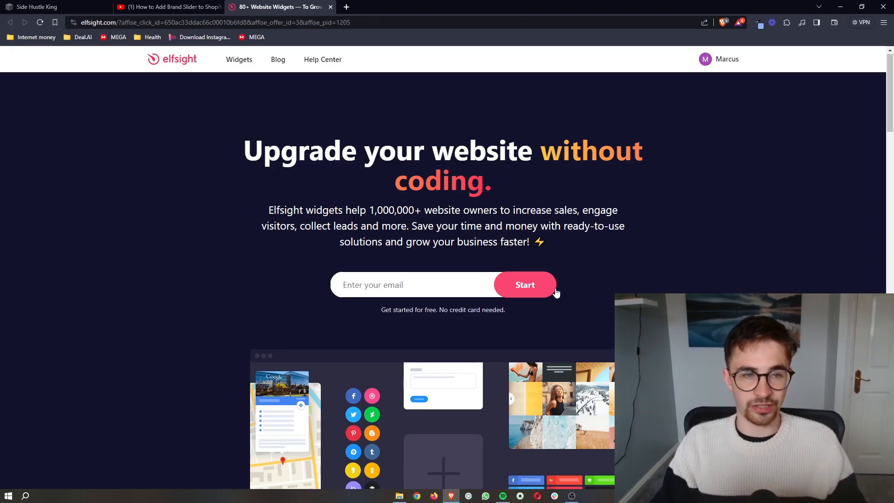
Open Elfsight's full widget catalogue.
mouse_move(240, 64)
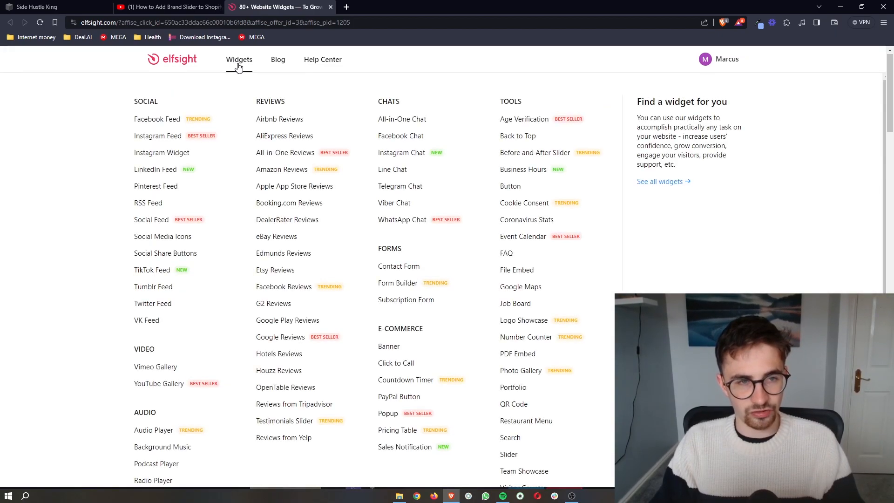
click(238, 65)
drag(345, 132, 591, 125)
click(591, 125)
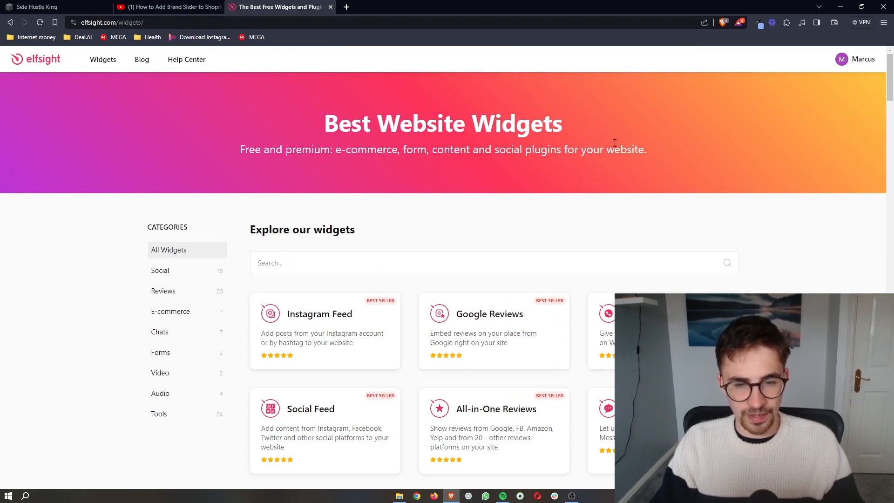
Look through the range of widgets in the Elfsight catalogue and glance back at the Squarespace home page.
scroll(615, 142, down, 3)
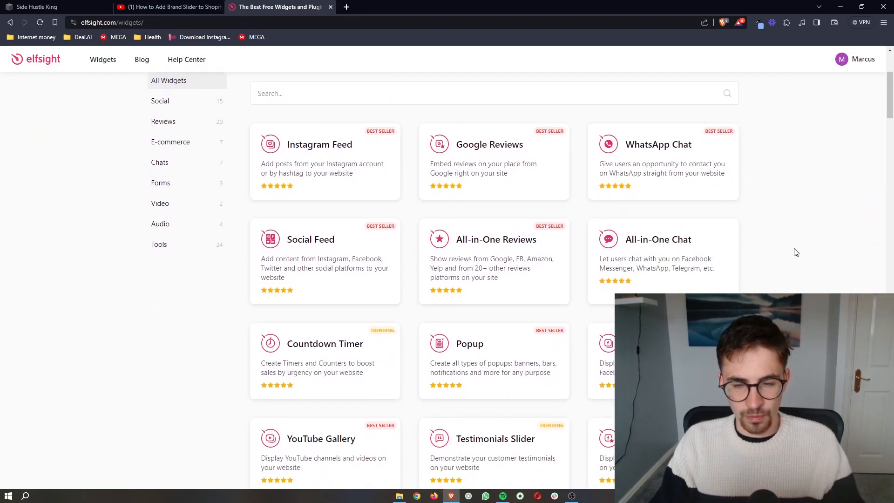
scroll(796, 252, down, 15)
scroll(796, 252, down, 8)
scroll(796, 252, down, 10)
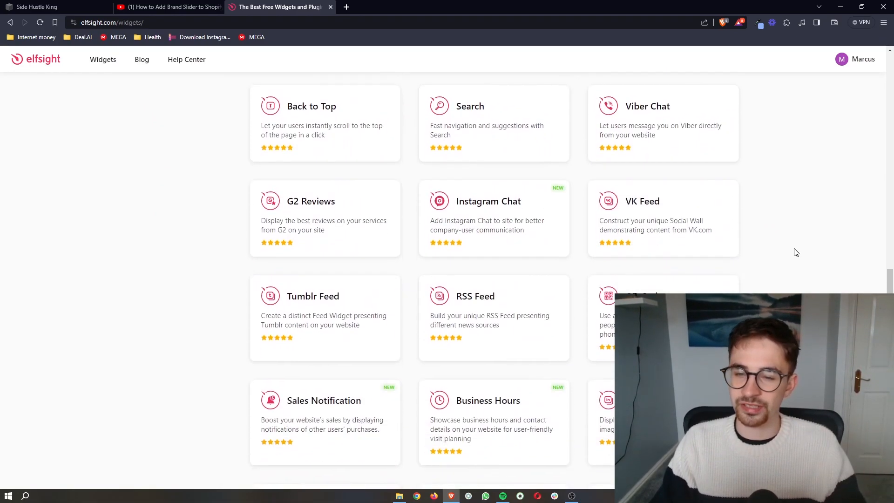
scroll(862, 245, up, 20)
scroll(862, 246, down, 10)
scroll(862, 245, up, 5)
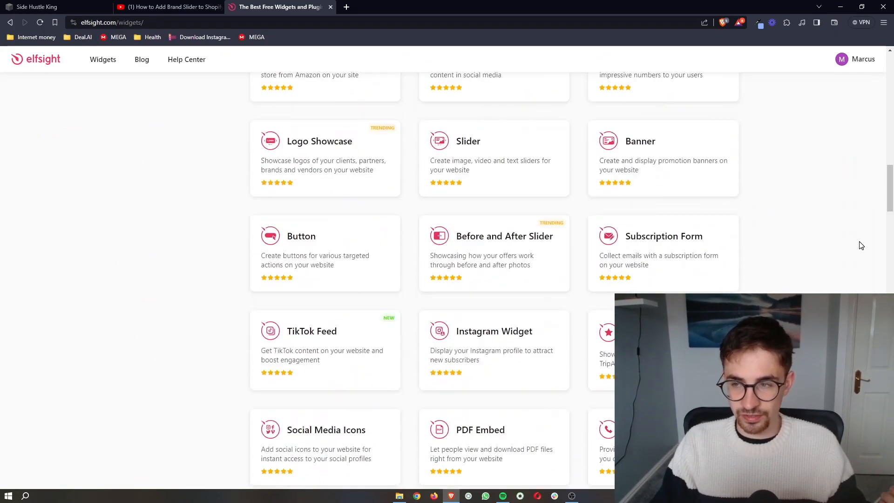
scroll(862, 245, up, 8)
click(46, 5)
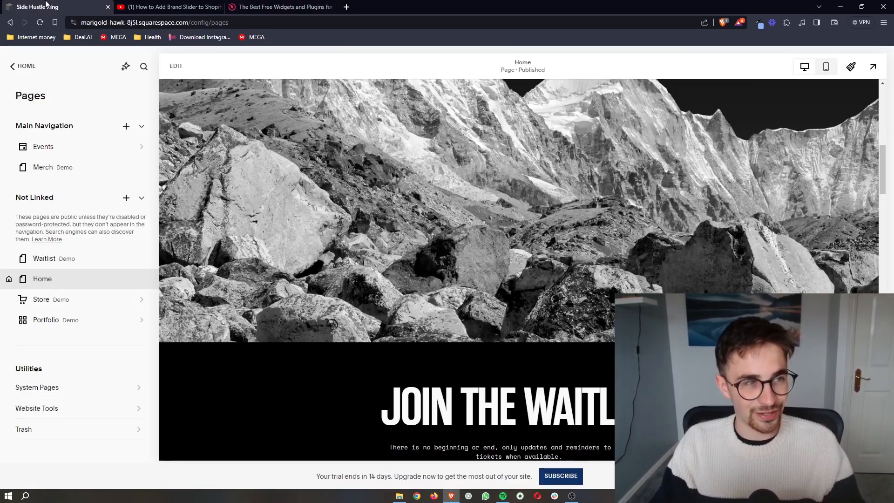
click(280, 7)
Search the widget catalogue for "tes" and open the Testimonials Slider widget.
scroll(531, 196, up, 5)
click(391, 267)
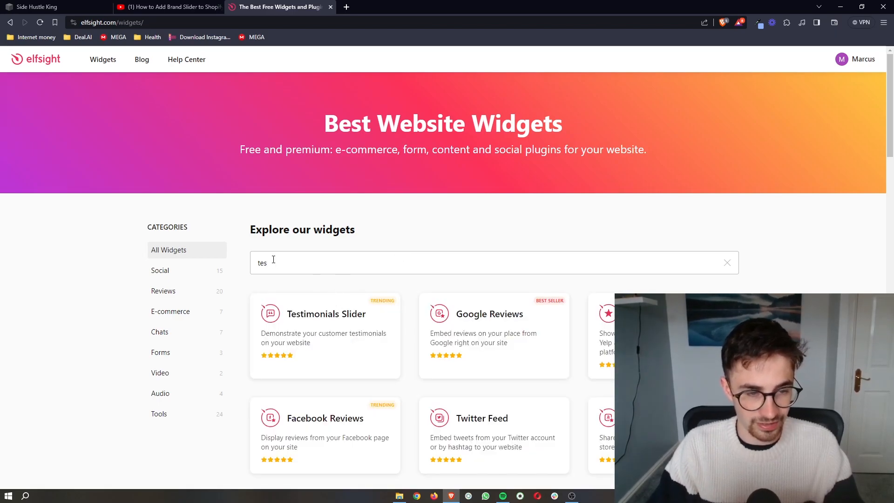
click(328, 220)
scroll(342, 213, down, 2)
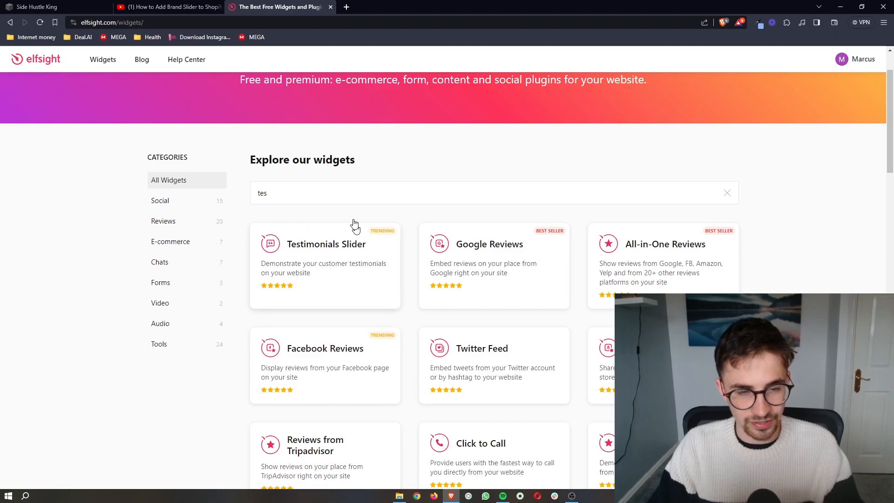
click(325, 263)
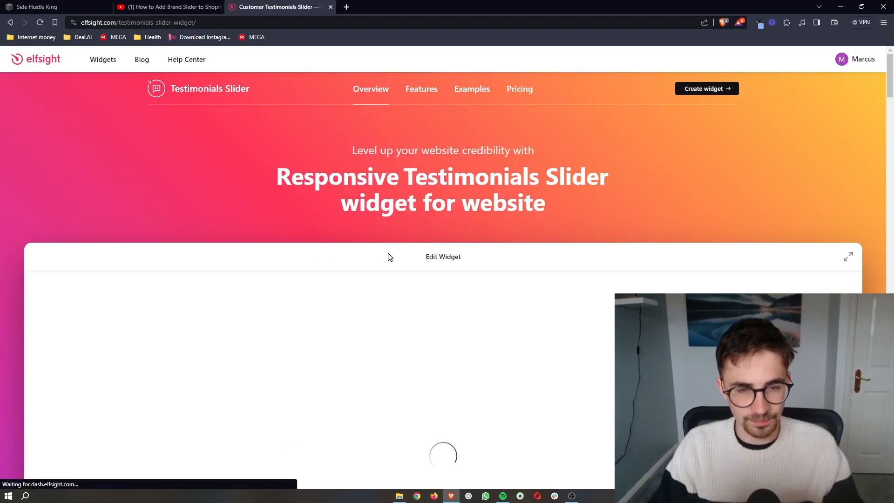
Preview the Rotator, Carousel, Cards, Grid, List and Customer Story templates in the testimonials widget editor.
scroll(390, 257, down, 2)
scroll(390, 257, down, 2)
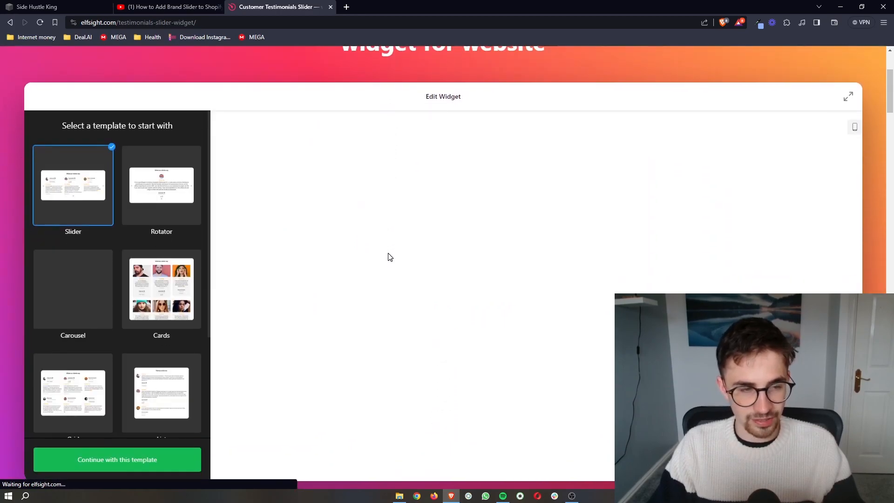
click(171, 191)
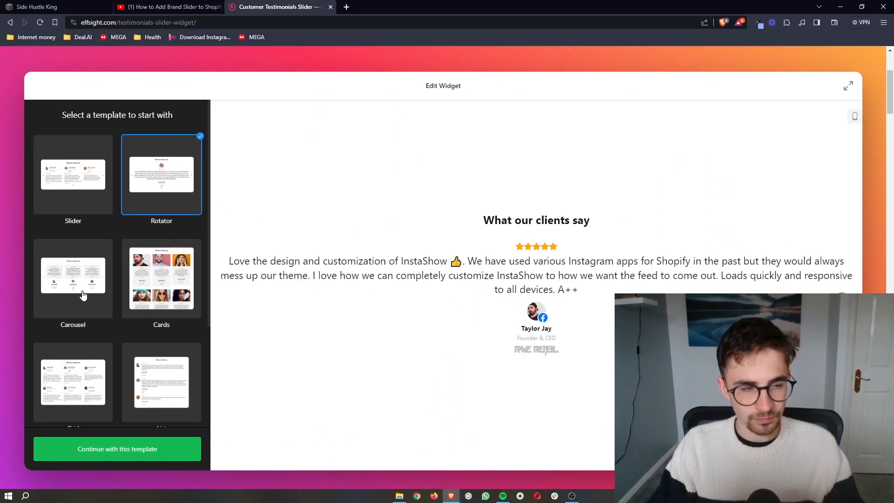
click(83, 293)
click(160, 290)
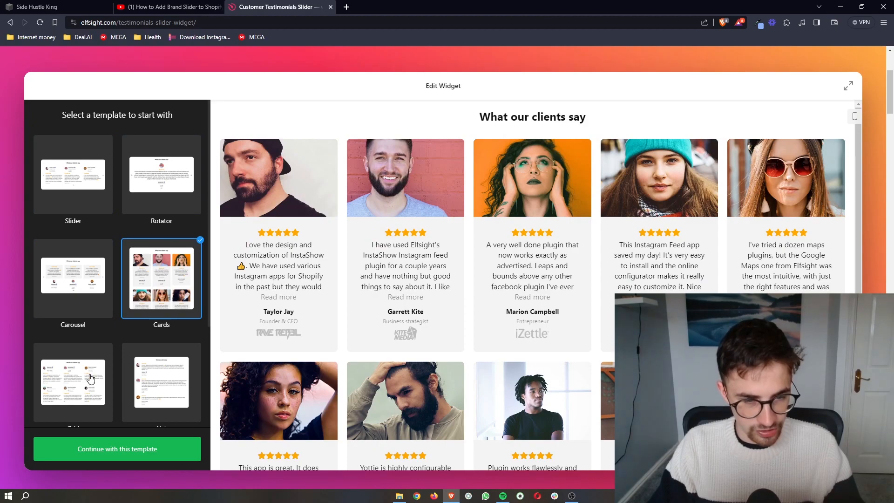
click(73, 381)
scroll(148, 334, down, 2)
click(170, 315)
scroll(170, 315, down, 2)
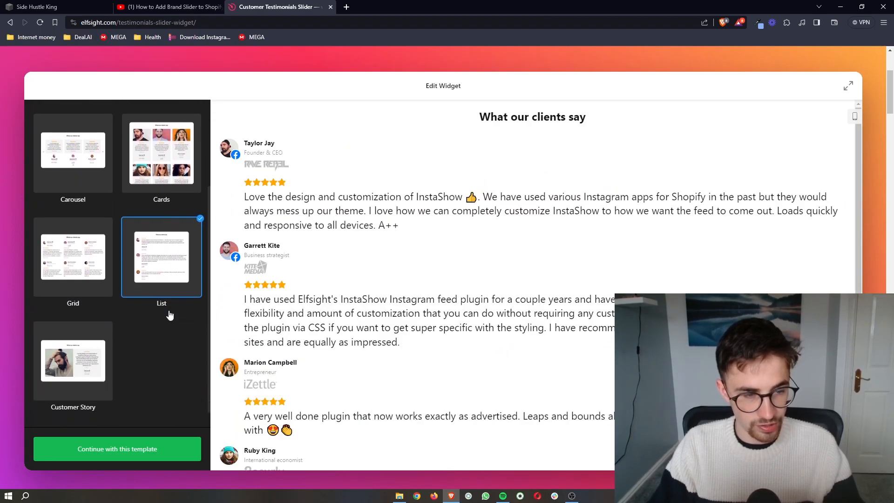
click(99, 336)
Choose the List template for the testimonials widget and continue with it.
click(183, 257)
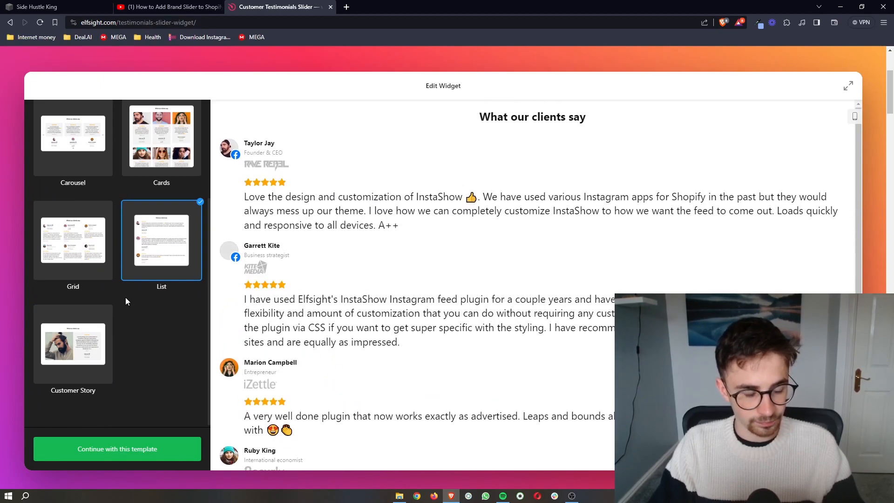
scroll(139, 321, up, 3)
scroll(139, 321, down, 3)
scroll(138, 321, down, 1)
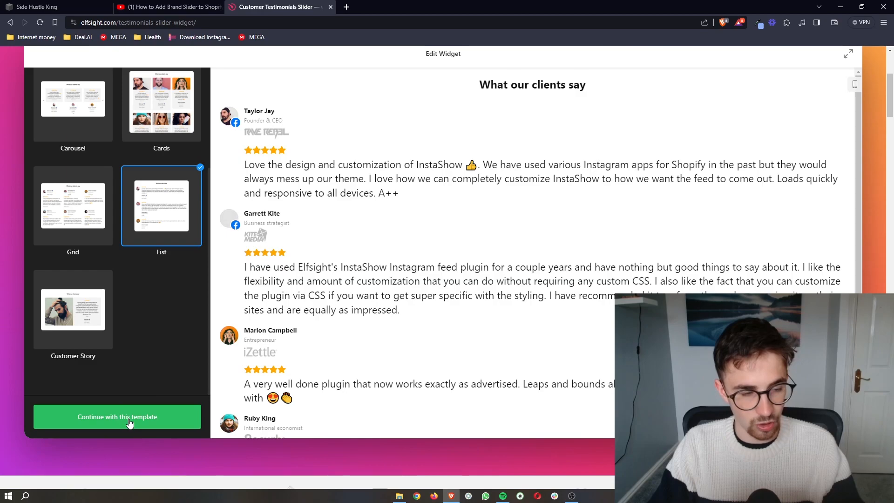
click(130, 422)
Open the first testimonial in the content list for editing and set its star rating to 4.
scroll(155, 170, down, 3)
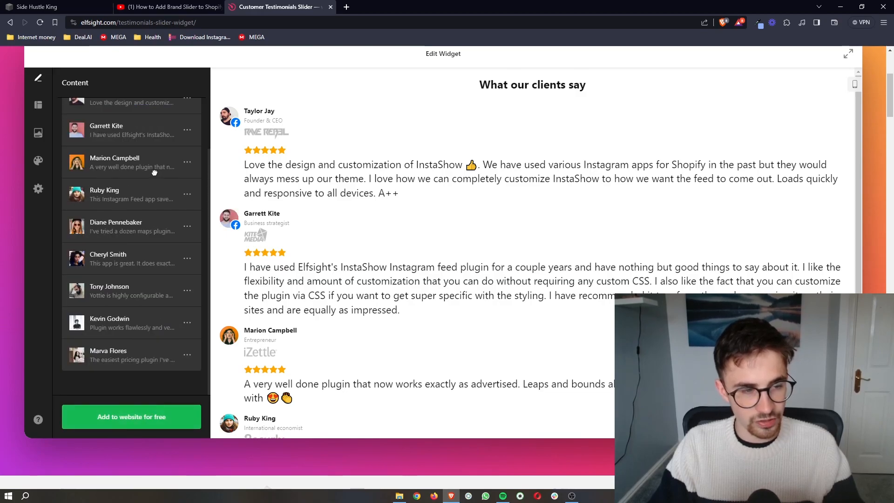
scroll(154, 172, up, 1)
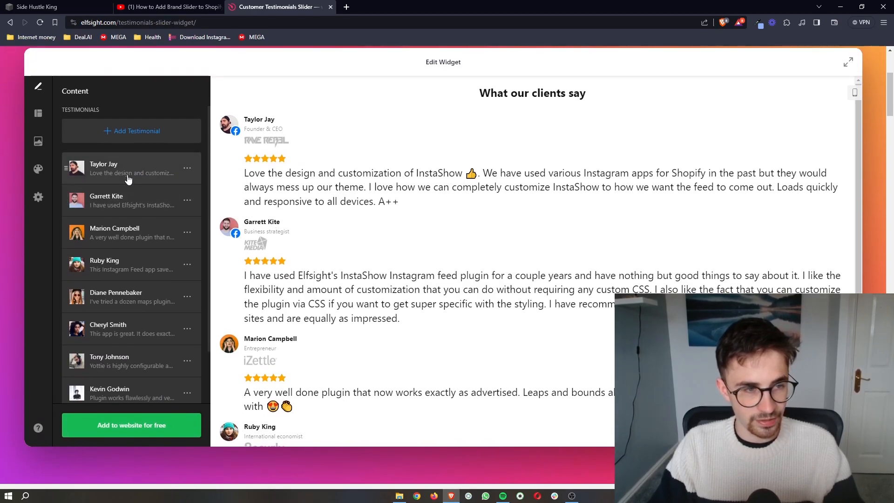
click(116, 174)
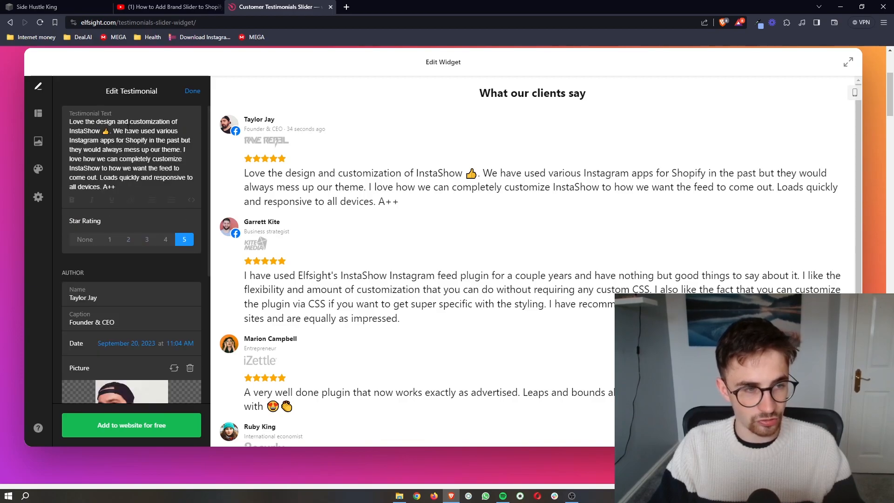
click(147, 243)
click(166, 240)
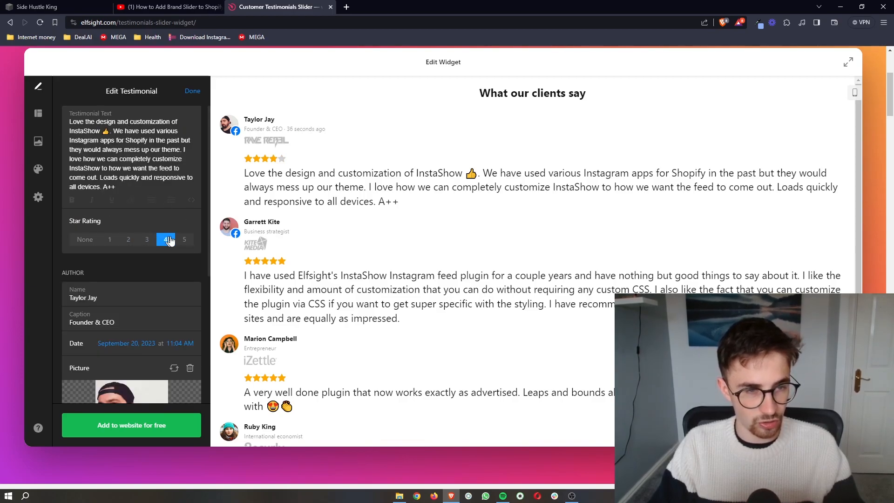
Replace the first testimonial's text with "Subscribe to the channel".
drag(121, 183, 69, 120)
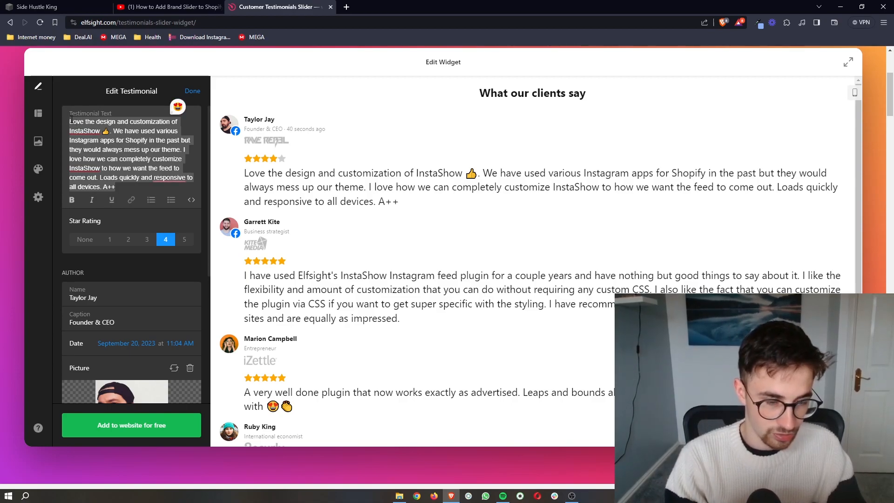
text(S)
key(Caps_Lock)
text(ub)
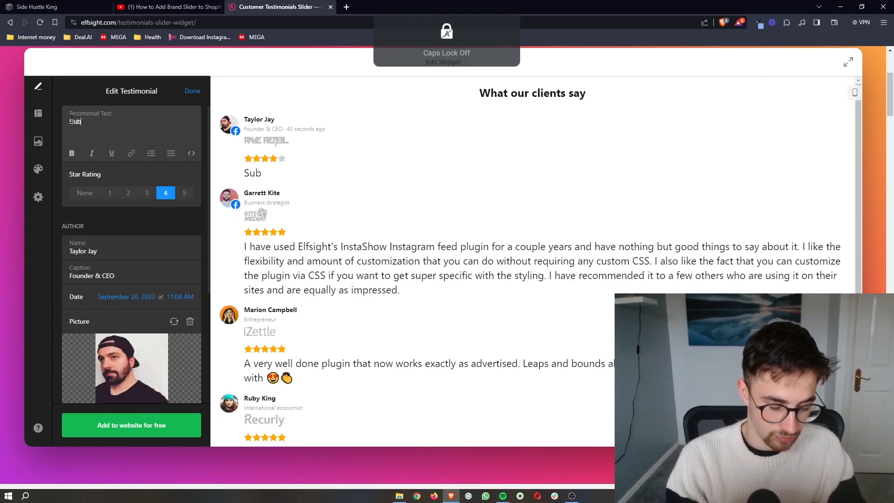
text(scribe to the channel)
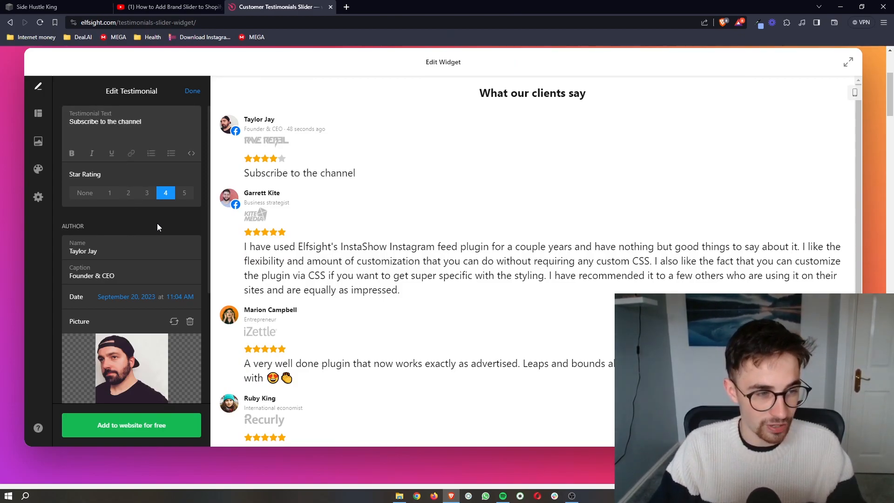
Replace the author's name of the first testimonial with a different first name.
scroll(157, 222, down, 1)
key(Caps_Lock)
text(S)
key(Caps_Lock)
text(amuel)
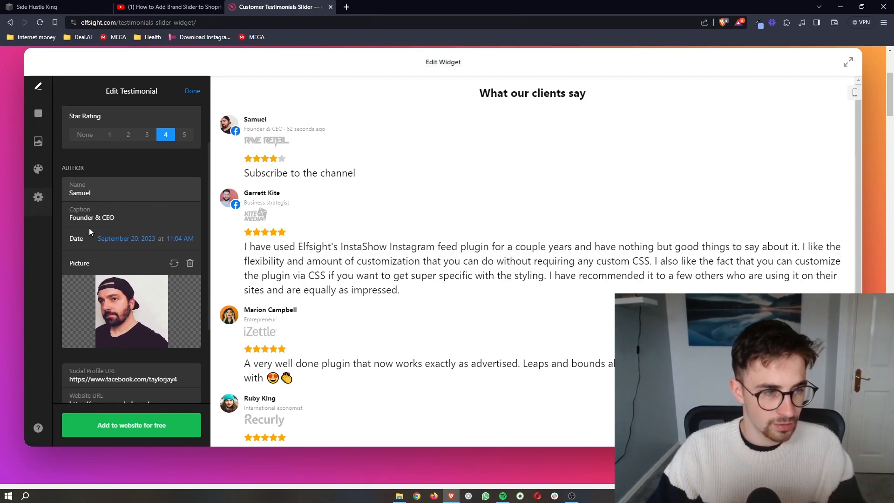
Review the first testimonial's remaining author, picture, URL and logo fields, and check its linked Facebook profile.
scroll(135, 239, down, 1)
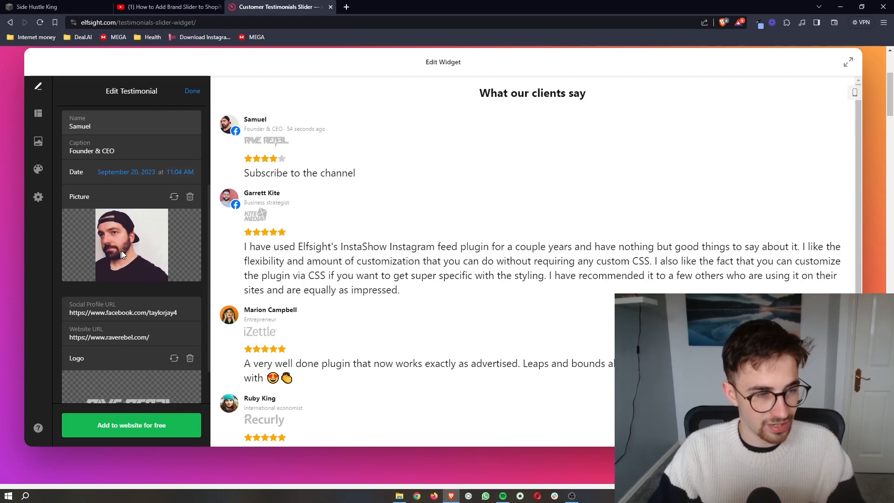
scroll(165, 236, down, 1)
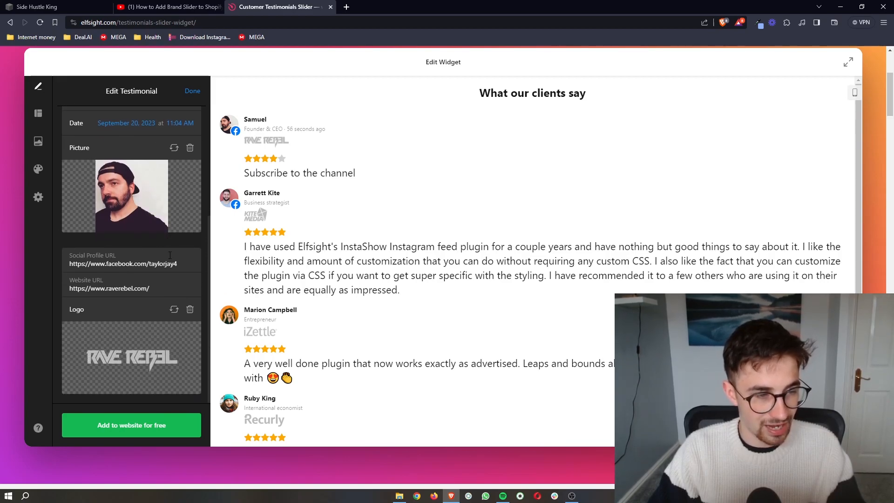
click(235, 131)
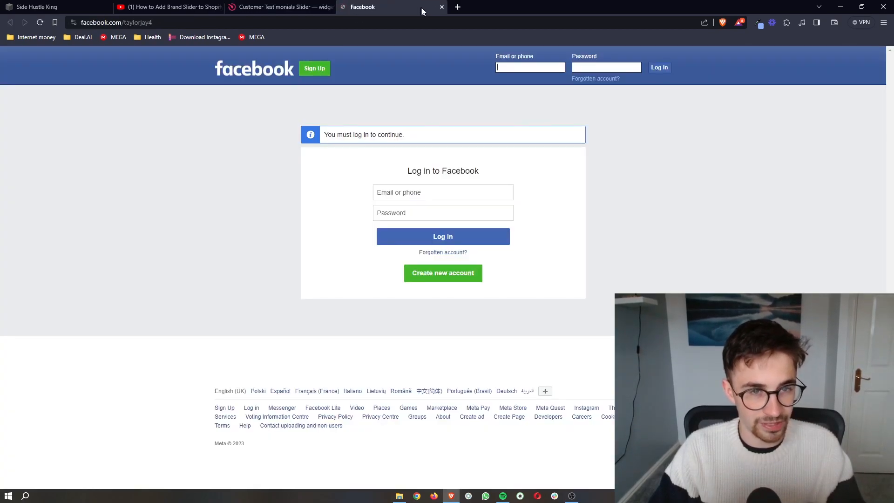
click(442, 6)
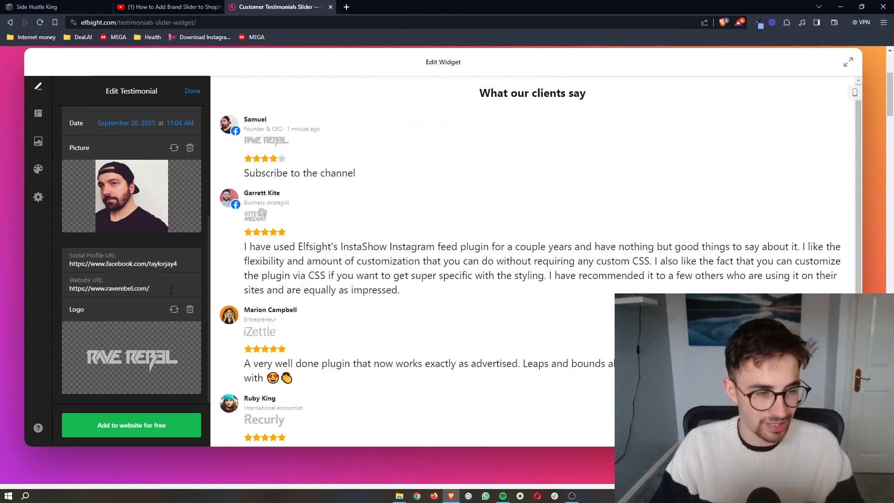
Finish editing the first testimonial and look through the testimonials list and preview.
scroll(179, 265, down, 1)
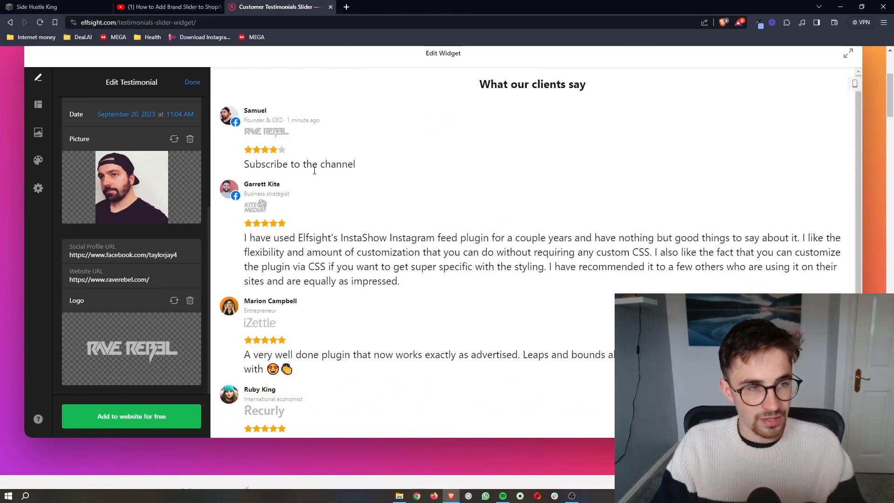
scroll(314, 170, down, 1)
click(205, 83)
scroll(358, 167, down, 8)
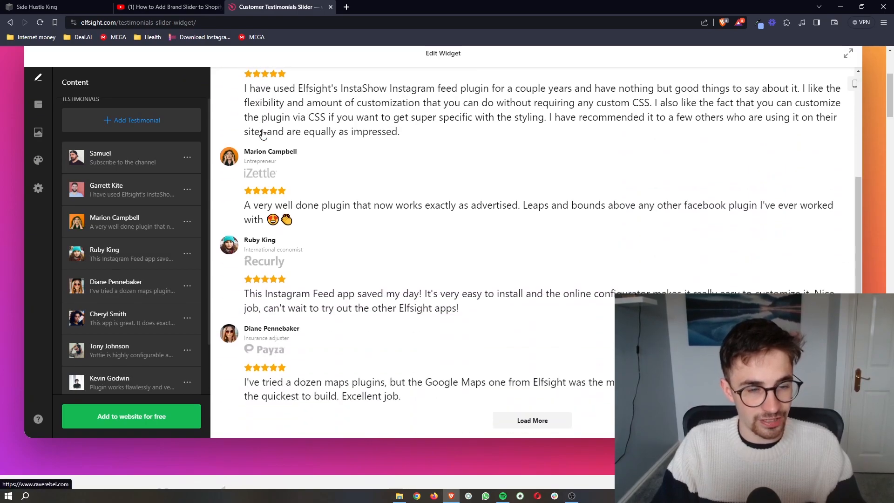
scroll(173, 213, down, 1)
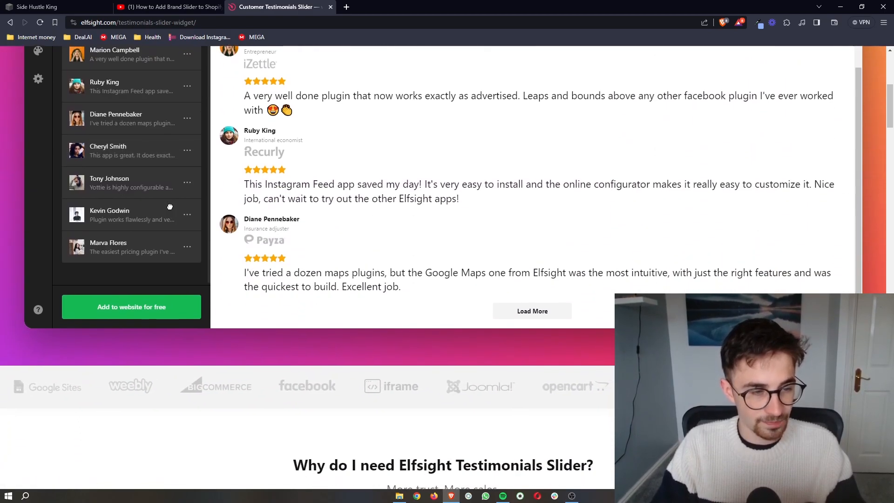
scroll(163, 233, up, 1)
scroll(155, 247, up, 5)
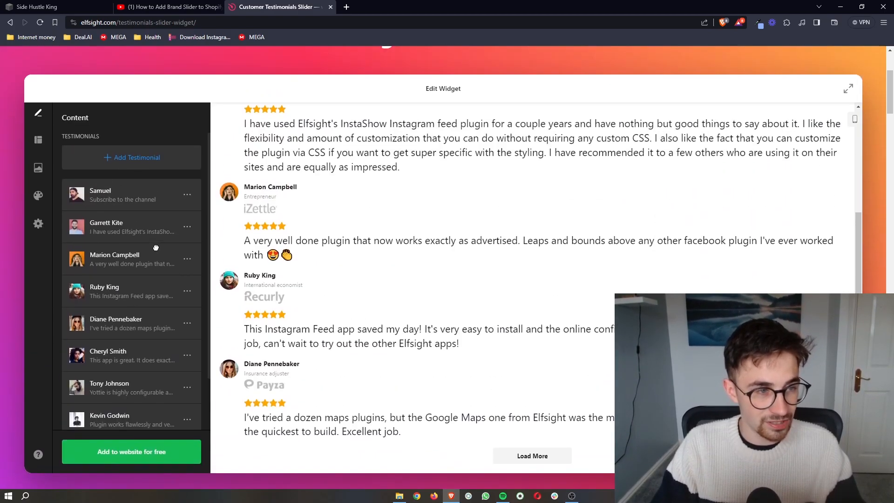
Add a new testimonial, leave its fields blank, and return to the testimonials list.
click(155, 150)
click(192, 117)
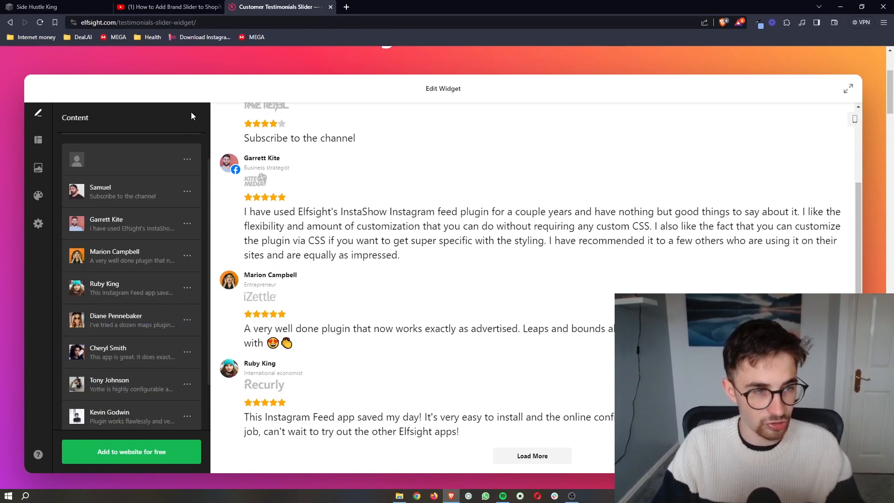
scroll(174, 210, down, 1)
scroll(119, 185, up, 3)
scroll(124, 233, down, 3)
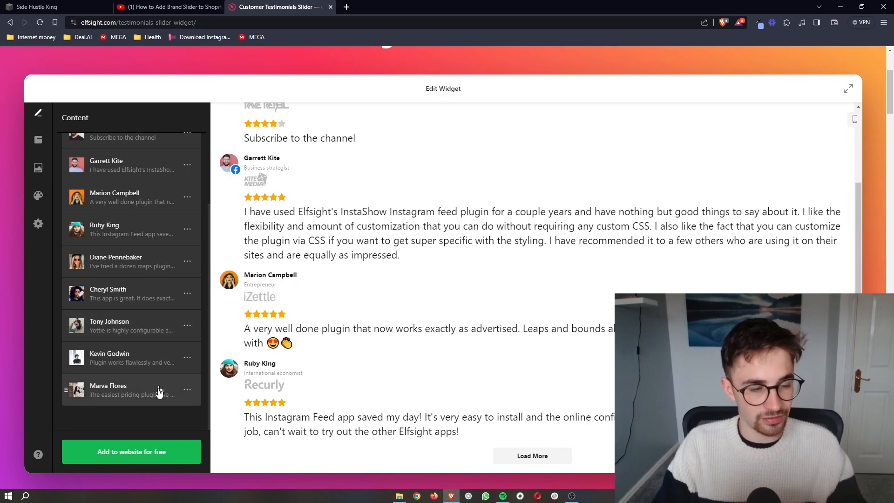
Add the customised testimonials widget to the website for free.
click(132, 455)
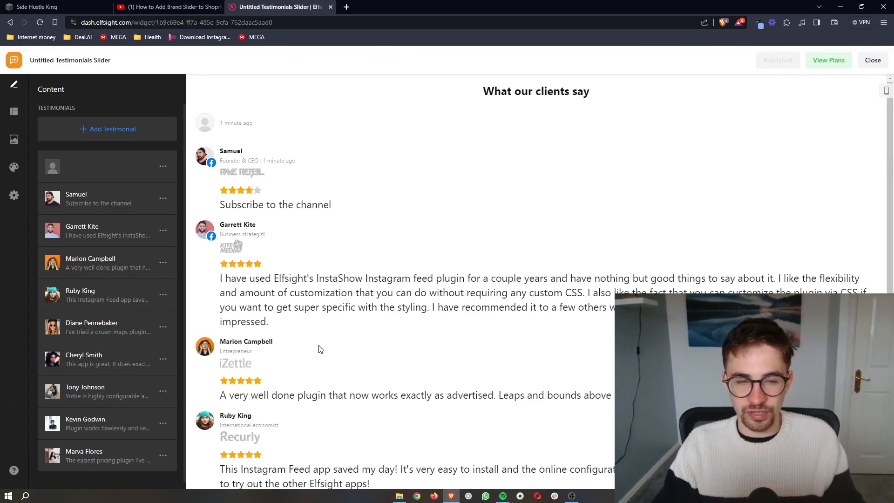
scroll(391, 328, down, 2)
scroll(398, 320, up, 2)
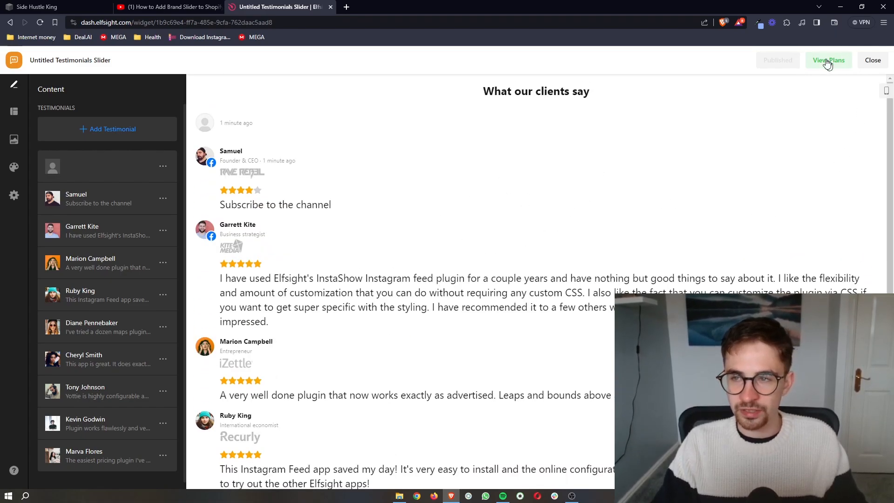
scroll(789, 61, up, 3)
scroll(790, 60, down, 3)
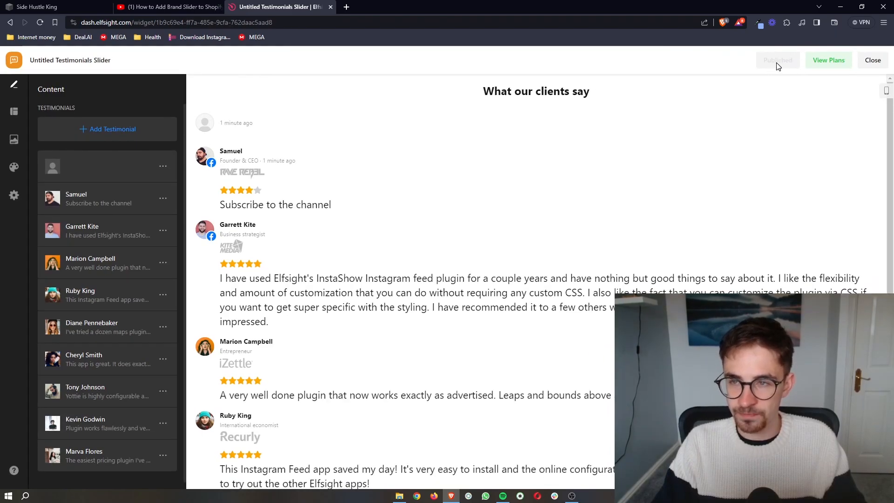
Look at the pricing plans for the Testimonials Slider.
click(816, 66)
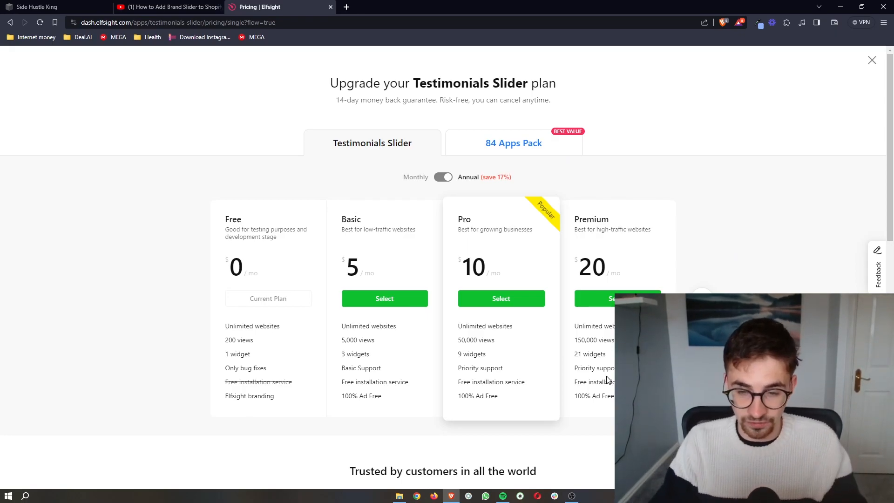
scroll(607, 380, up, 3)
scroll(601, 321, down, 3)
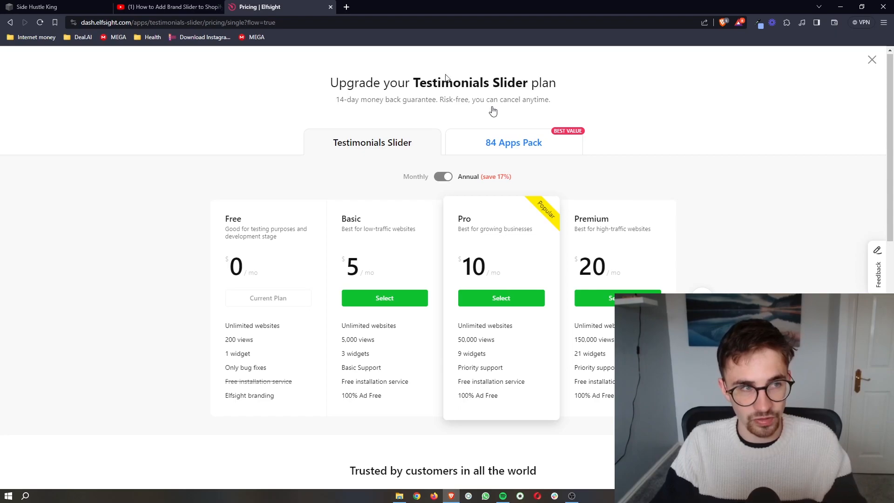
Copy the testimonials widget's embed code from the Elfsight dashboard.
click(49, 5)
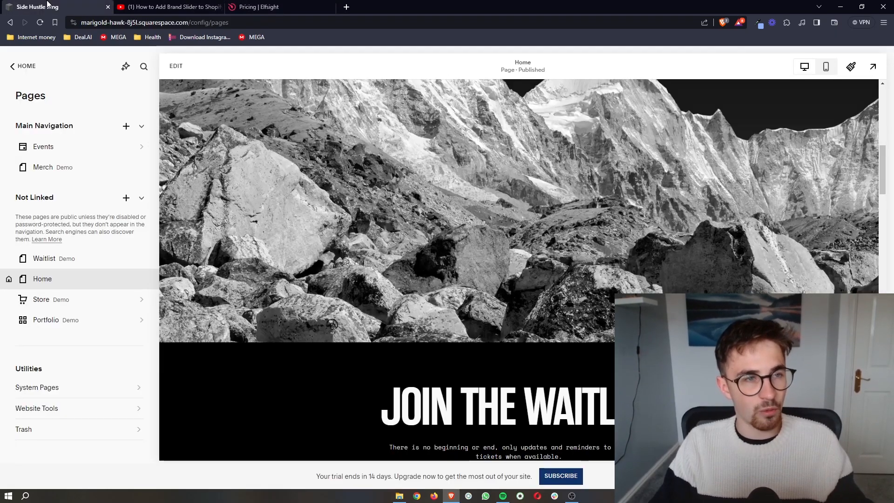
click(273, 6)
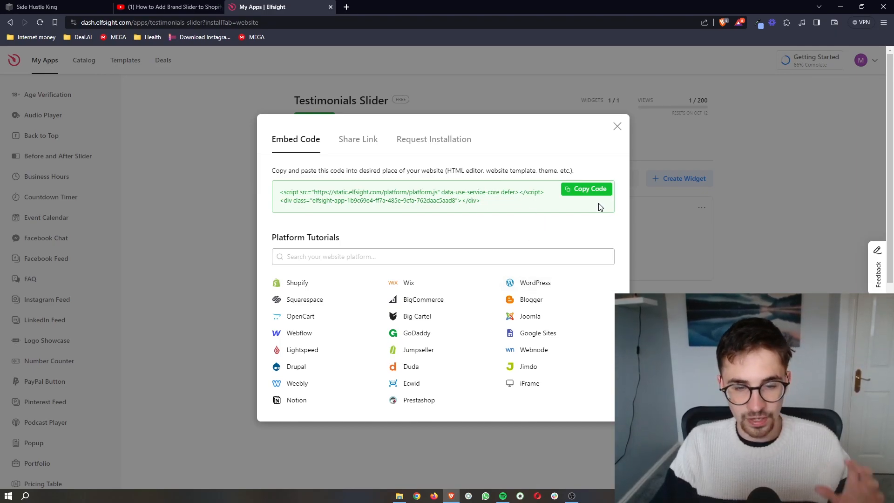
click(590, 189)
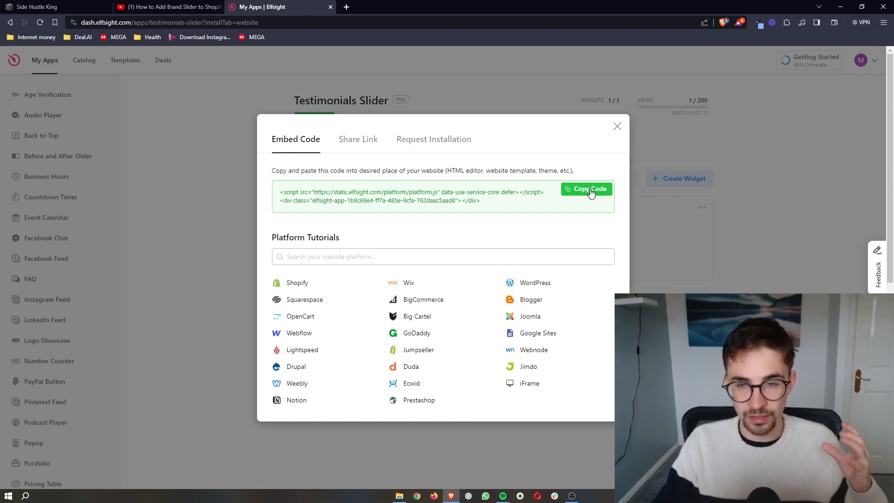
click(589, 190)
Switch to Squarespace, start editing the Home page and add a blank section above "Join the Waitlist".
click(45, 5)
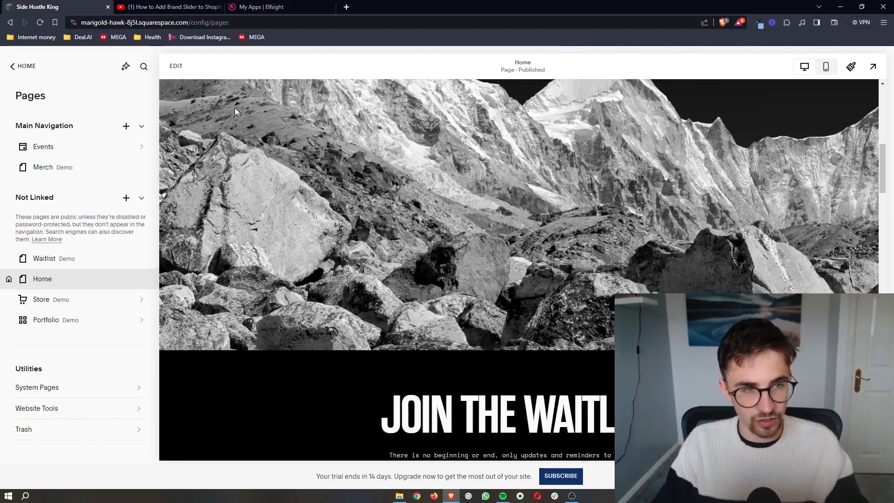
click(177, 66)
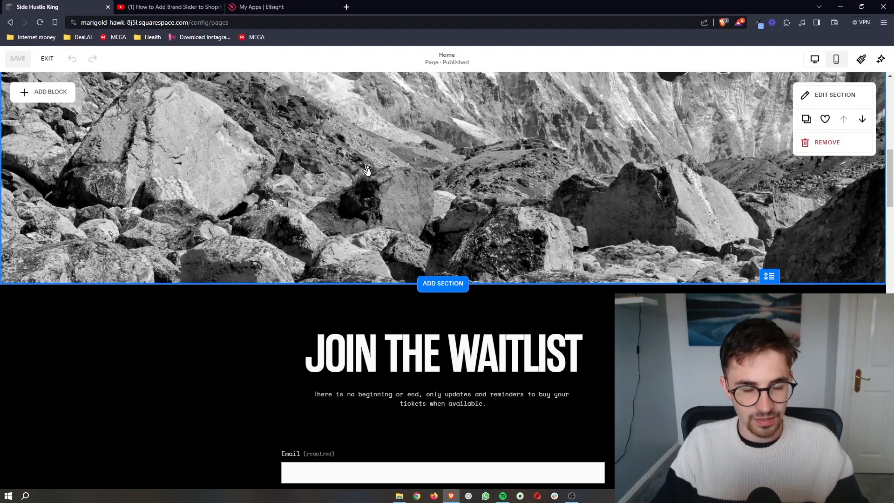
scroll(366, 164, up, 10)
scroll(368, 173, down, 5)
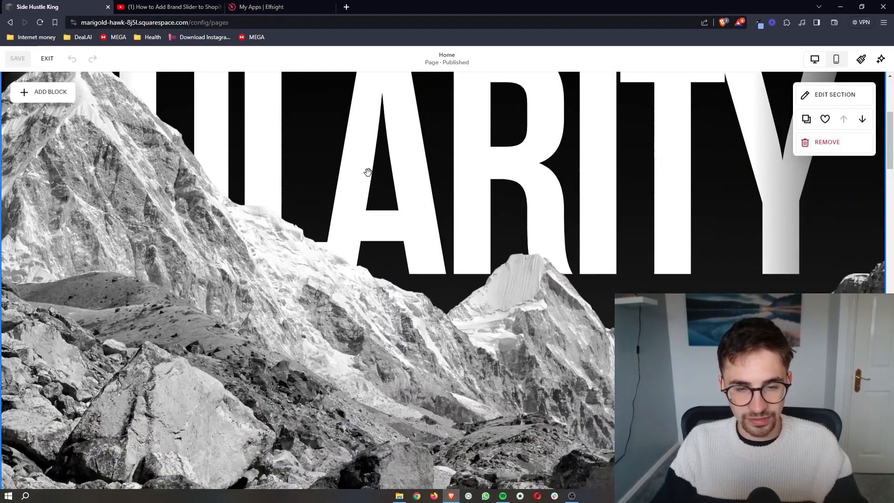
scroll(368, 173, down, 8)
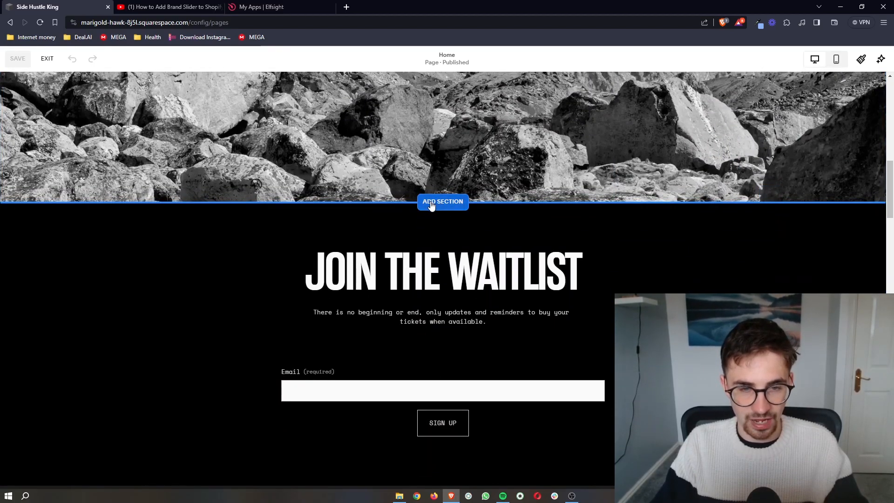
scroll(440, 190, up, 2)
scroll(450, 189, down, 2)
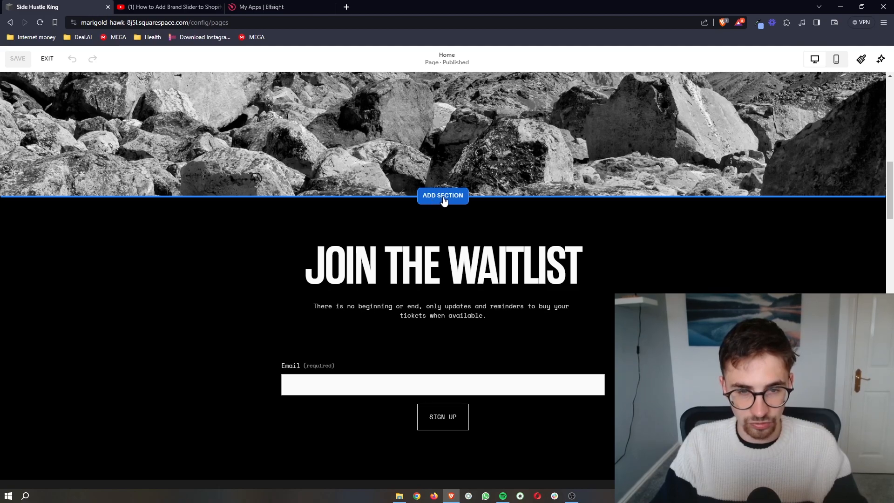
click(443, 196)
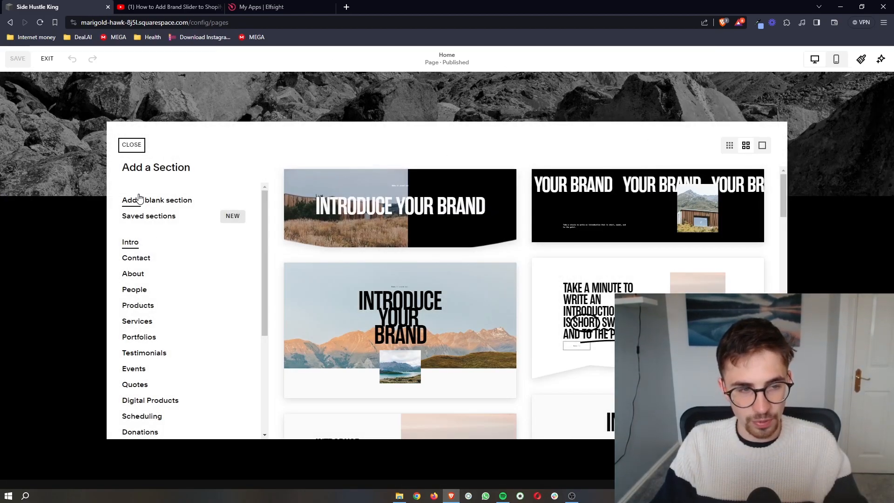
click(164, 202)
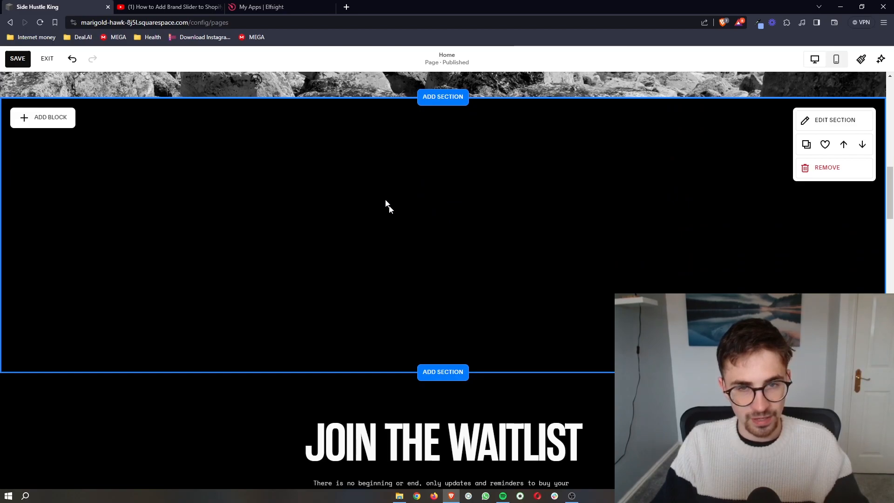
Add a Code block to the blank section and move it slightly to the right.
scroll(542, 135, up, 1)
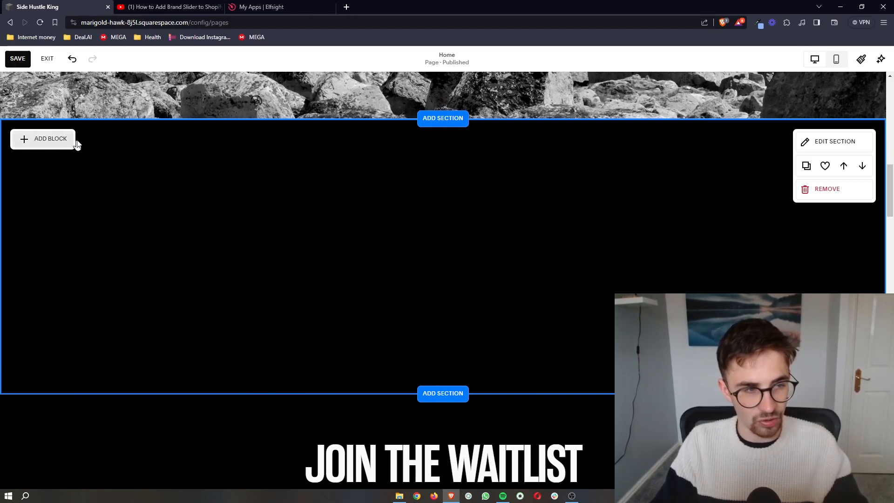
click(55, 146)
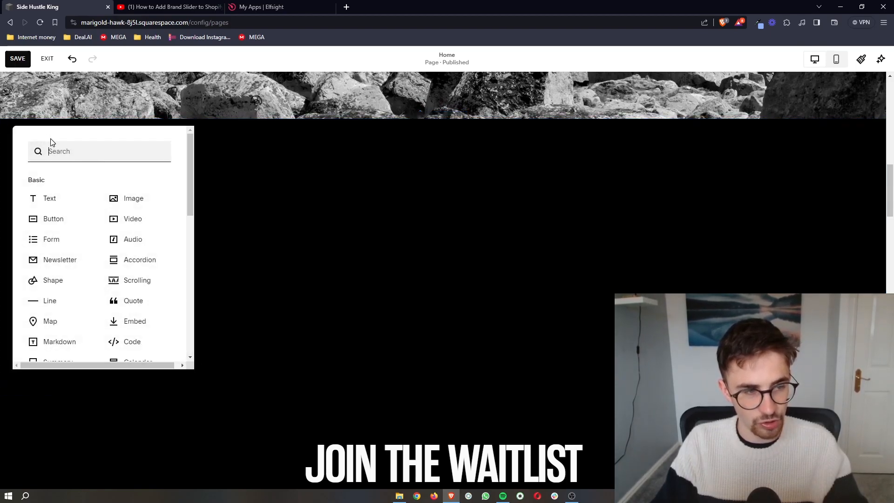
scroll(56, 205, down, 4)
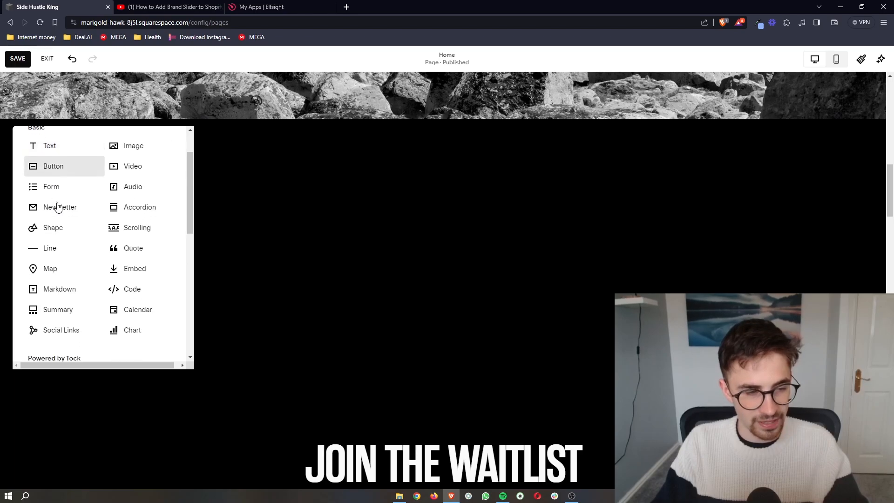
scroll(133, 262, up, 3)
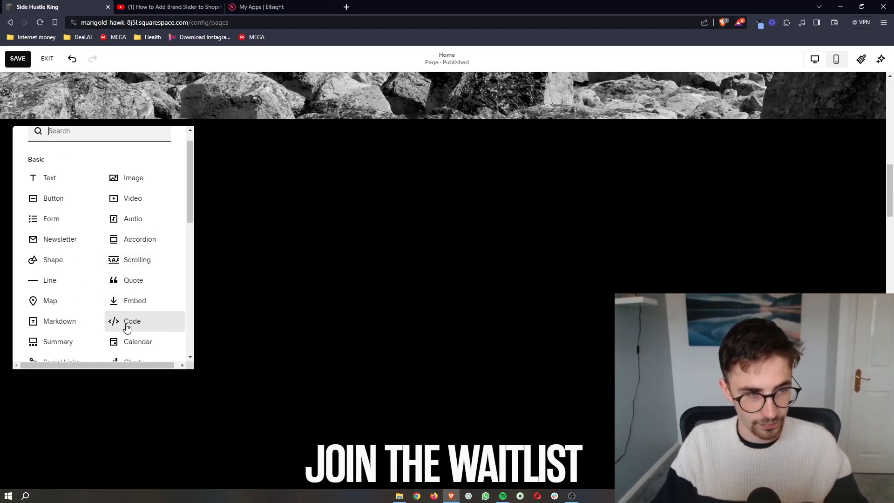
click(144, 322)
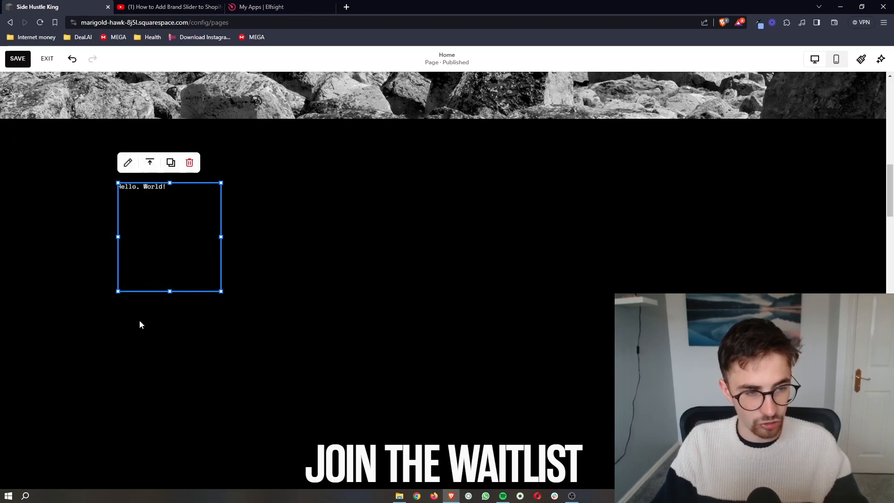
drag(169, 233, 240, 219)
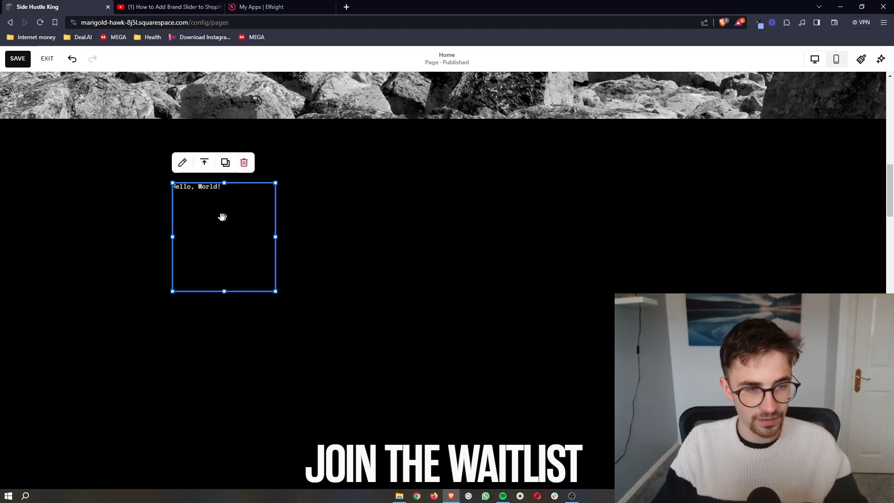
Replace the Code block's default "Hello, World!" HTML with the copied Elfsight embed code.
double_click(220, 215)
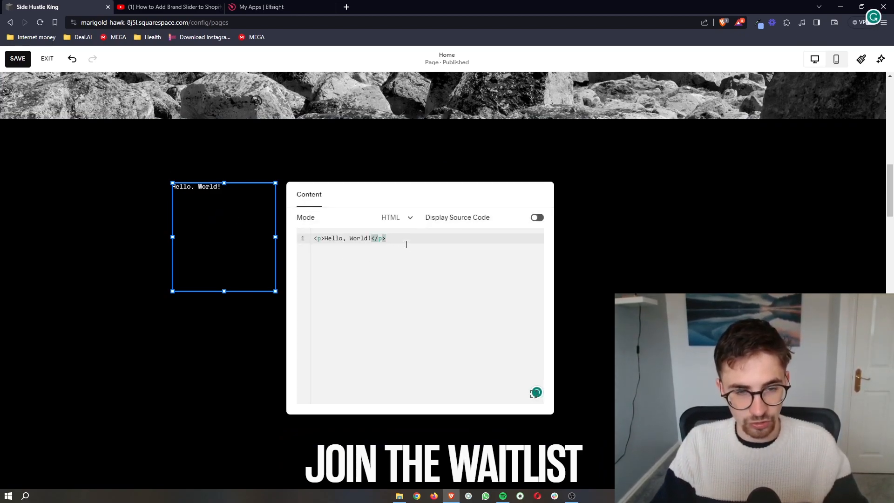
drag(386, 240, 326, 238)
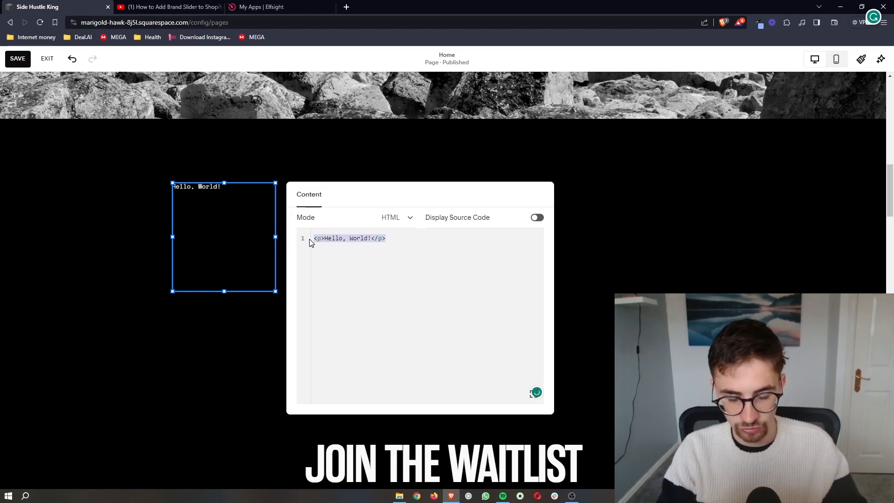
key(BackSpace)
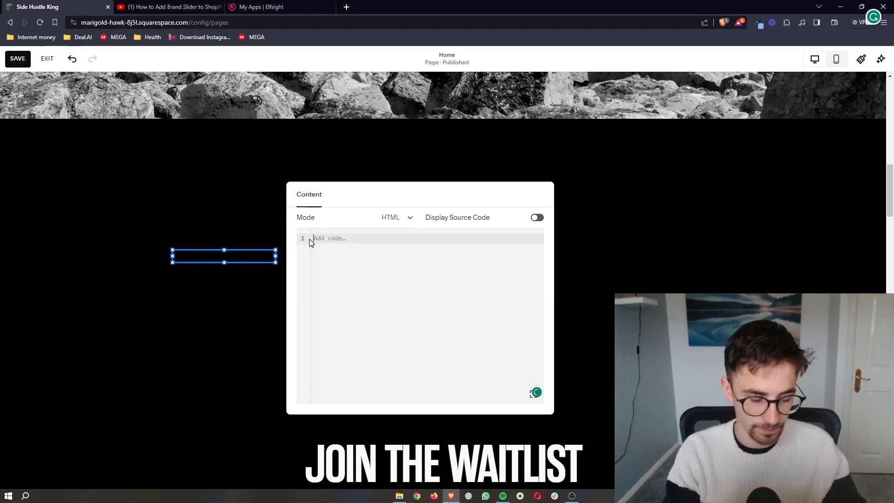
text(<script src="https://static.elfsight.com/platform/platform.js" data-use-service-core defer></script> <div class="elfsight-app-1b9c69e4-ff7a-485e-9cfa-762daac5aad8"></div>)
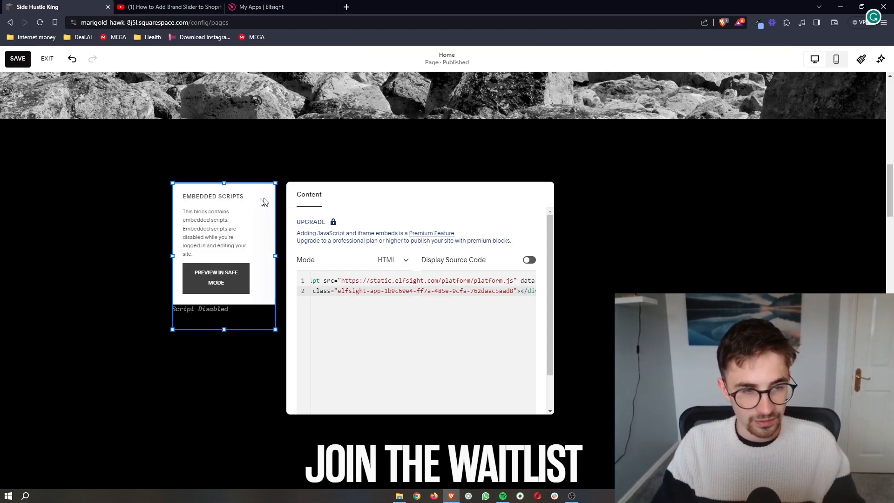
Move the Code block further toward the section's centre and enlarge it to fill most of the new section's width and height.
drag(184, 198, 280, 207)
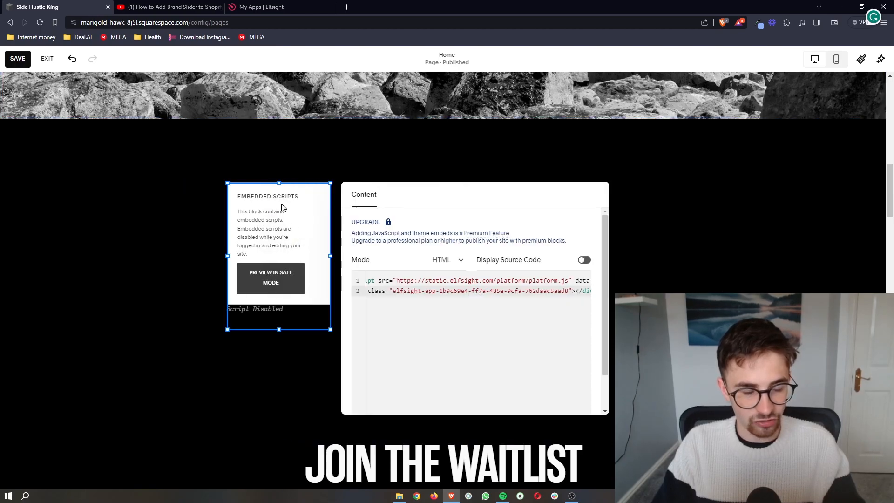
drag(357, 208, 227, 183)
drag(493, 183, 655, 183)
drag(554, 203, 565, 203)
drag(443, 330, 443, 462)
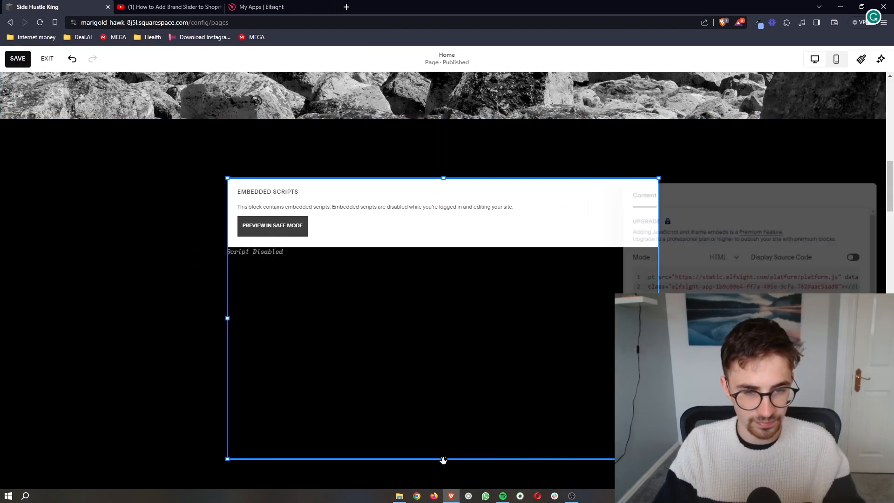
Deselect the Code block, save the Home page and exit editing.
click(170, 208)
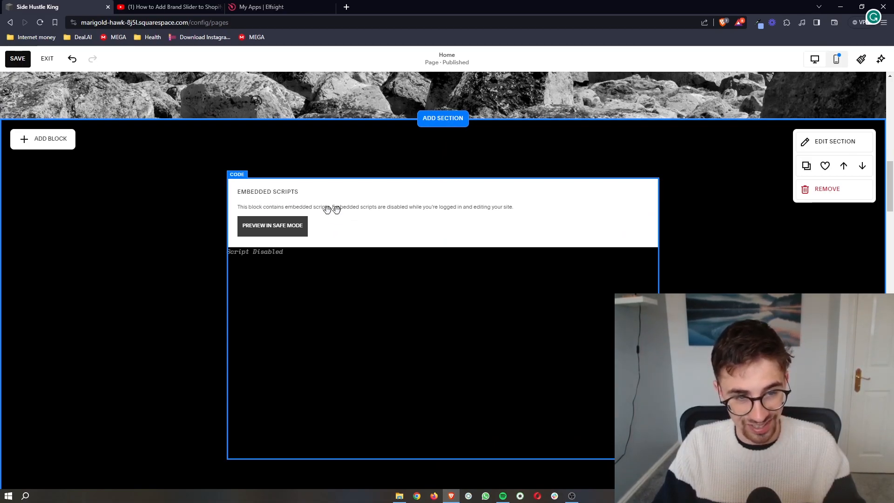
click(18, 59)
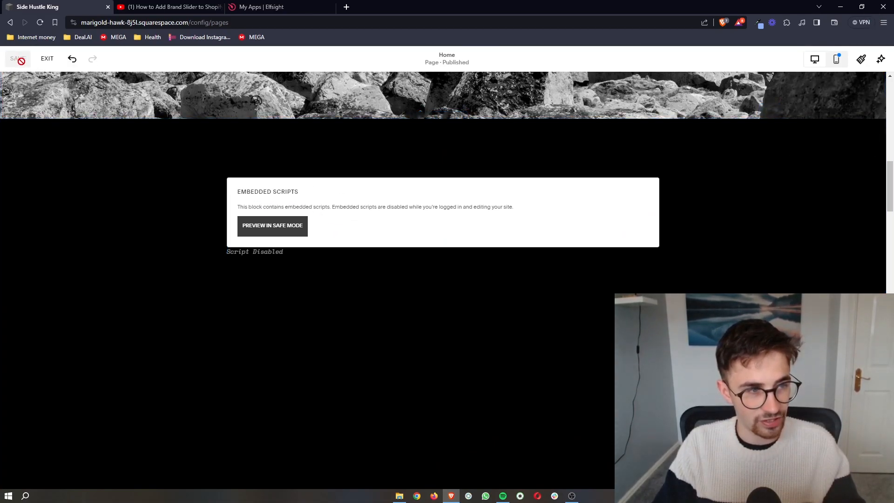
click(47, 59)
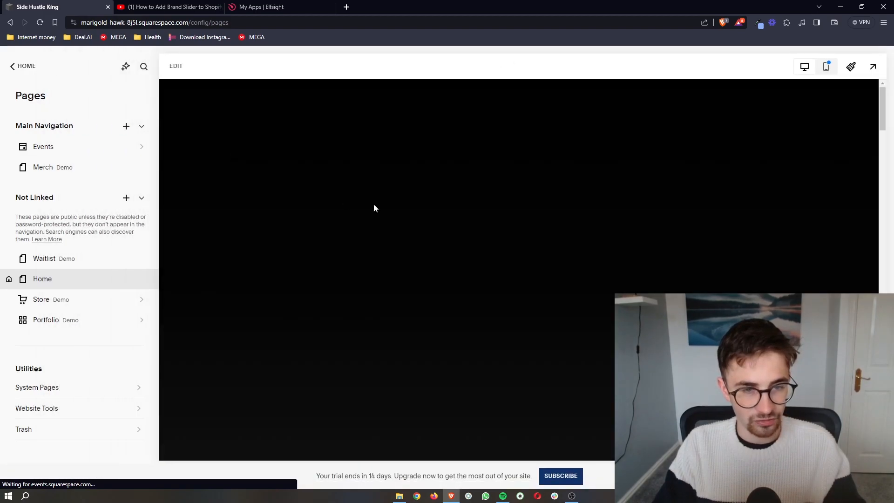
Examine the embedded testimonials on the Home page, checking the text's readability against the black background.
scroll(554, 294, down, 10)
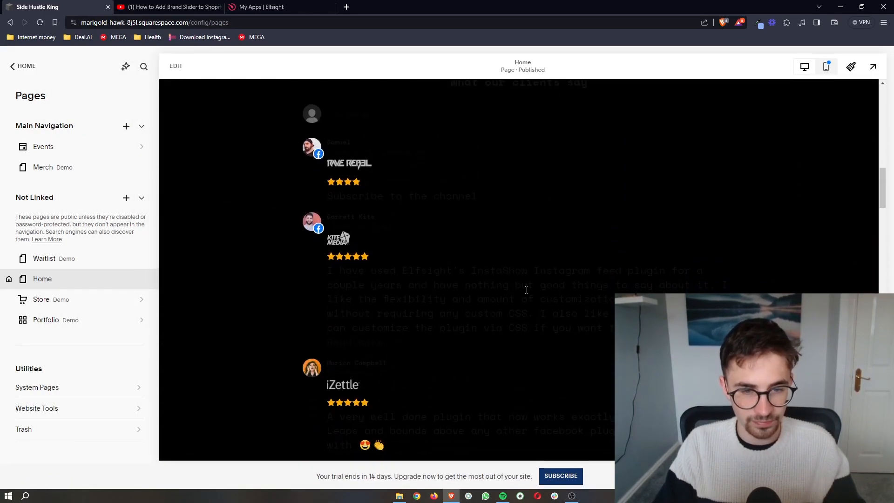
scroll(526, 290, up, 3)
scroll(484, 294, down, 3)
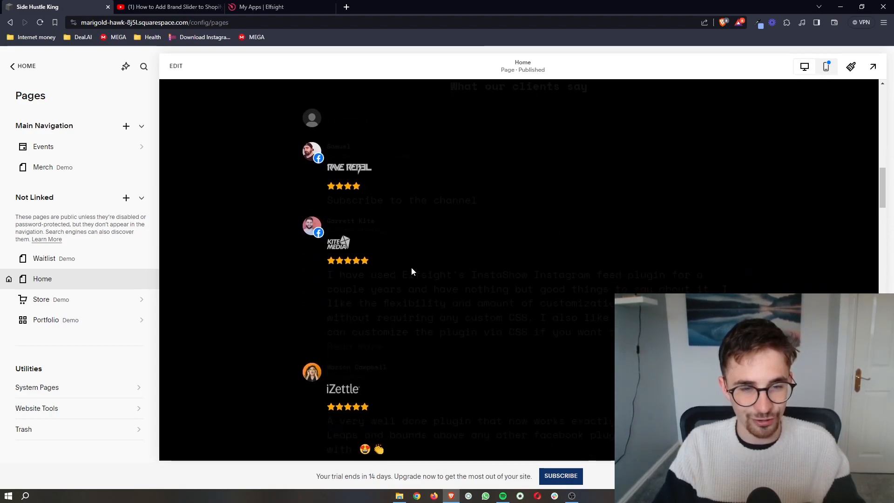
drag(352, 275, 561, 305)
click(591, 318)
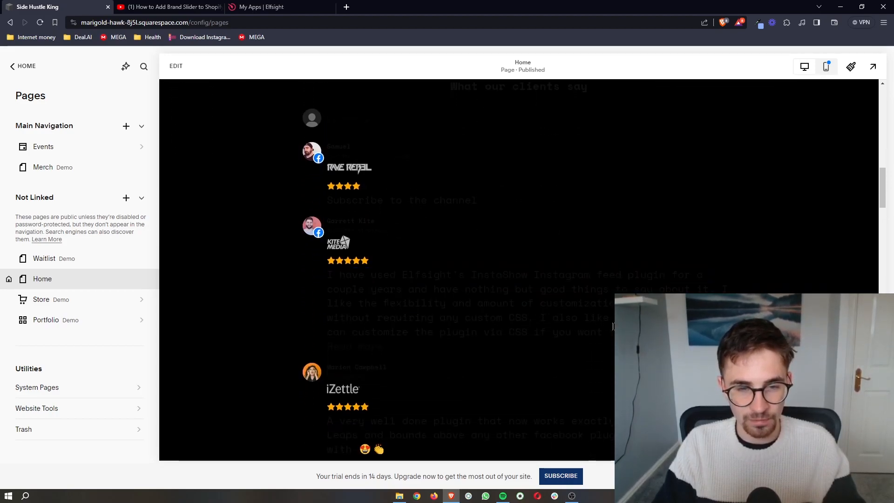
scroll(597, 317, down, 7)
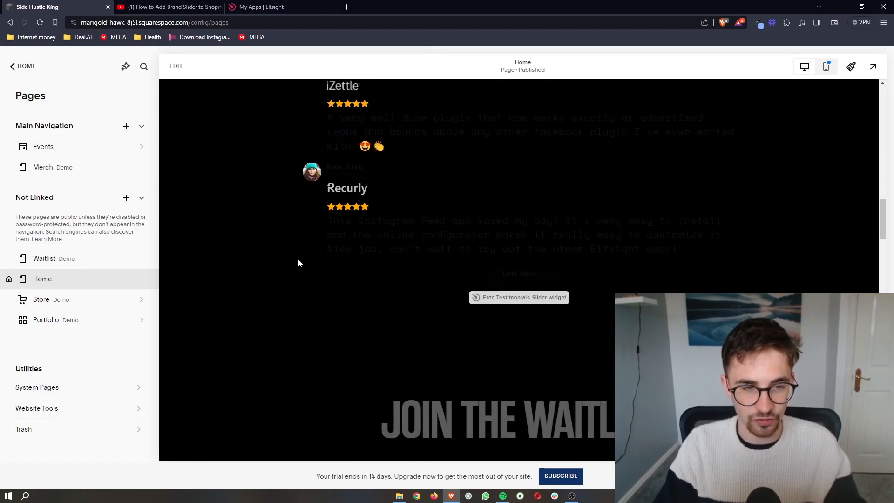
scroll(283, 258, up, 1)
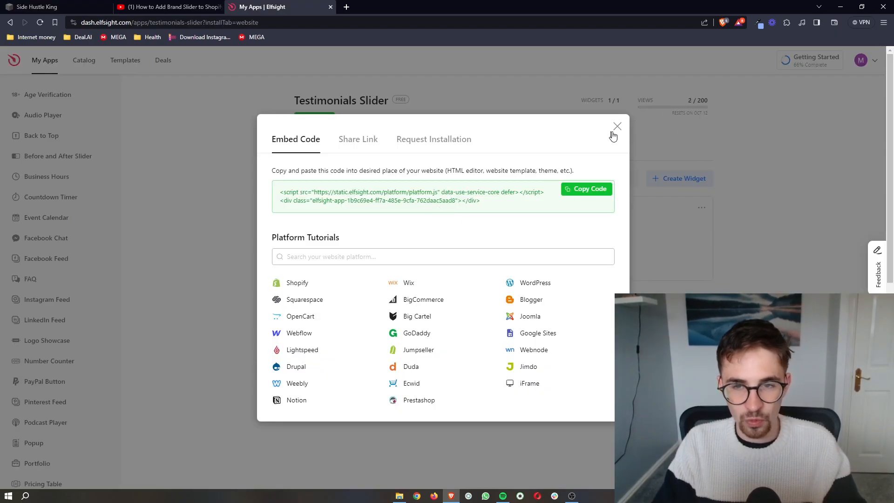
Switch to the Elfsight dashboard, dismiss the embed code dialog and open the Untitled Testimonials Slider widget for editing.
click(616, 126)
click(702, 209)
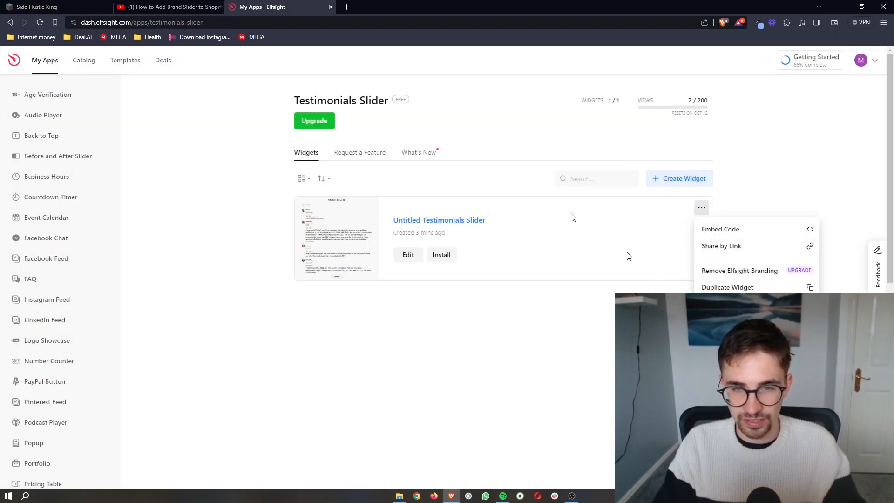
click(109, 3)
scroll(374, 280, up, 2)
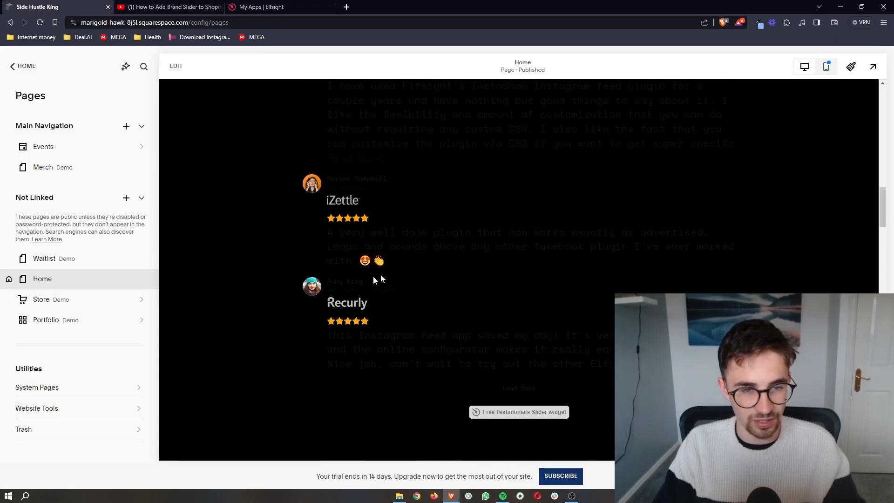
click(311, 5)
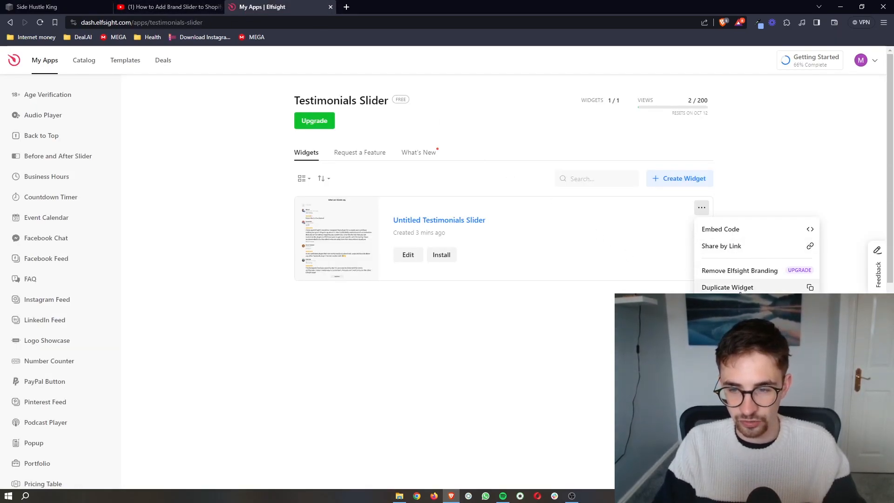
click(409, 255)
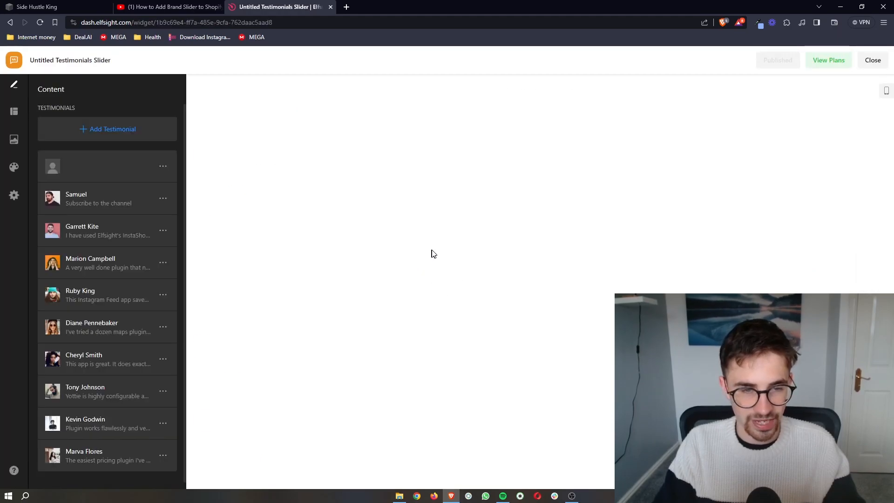
Set the widget's color scheme to Dark, publish the change and return to the Testimonials Slider widget list.
click(14, 167)
click(110, 135)
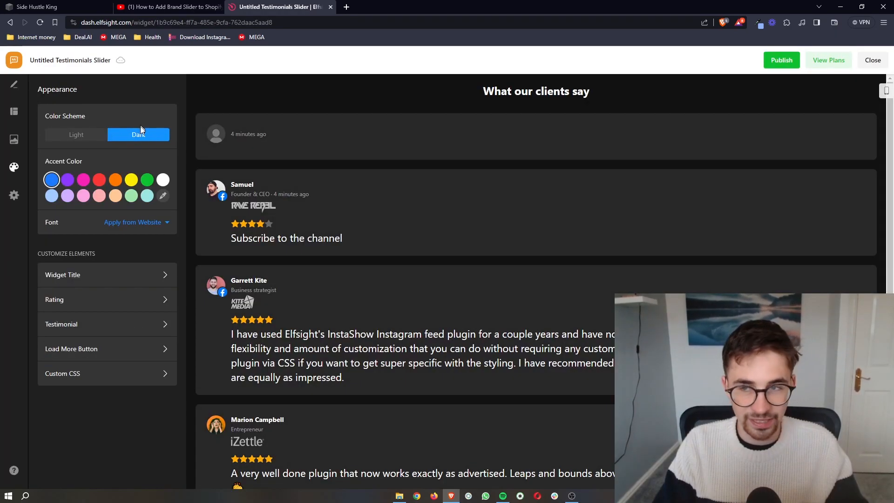
click(92, 139)
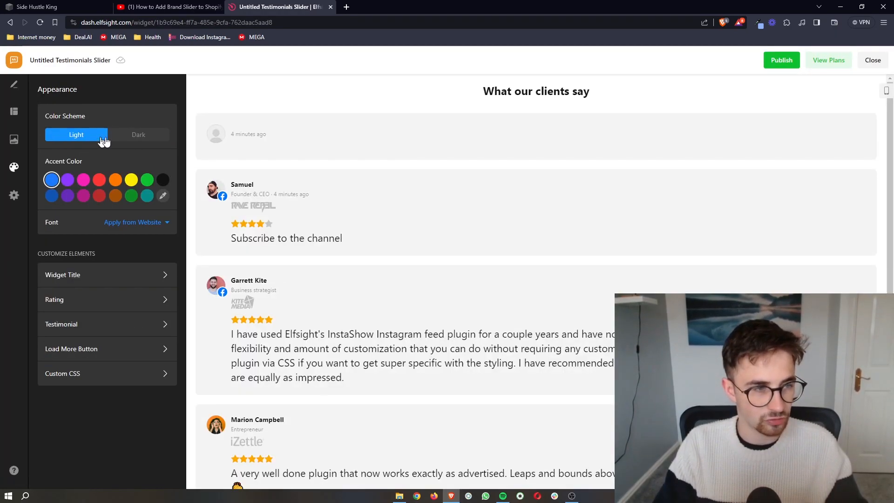
click(123, 138)
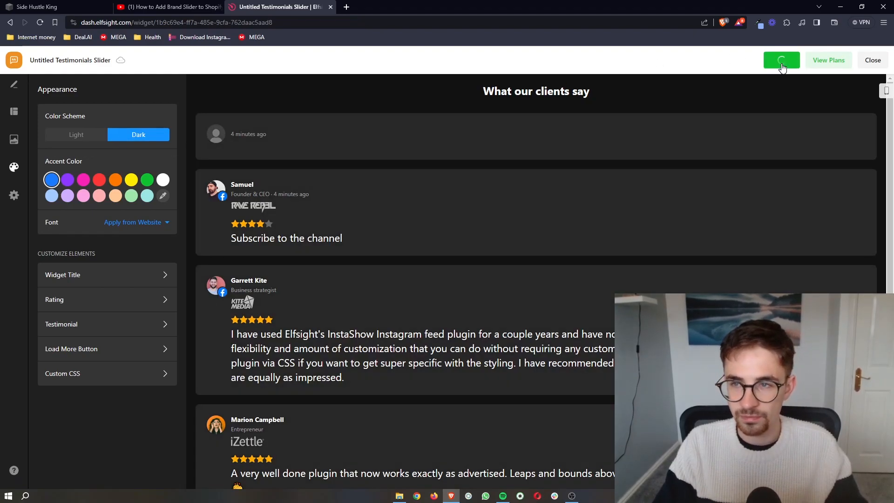
click(824, 63)
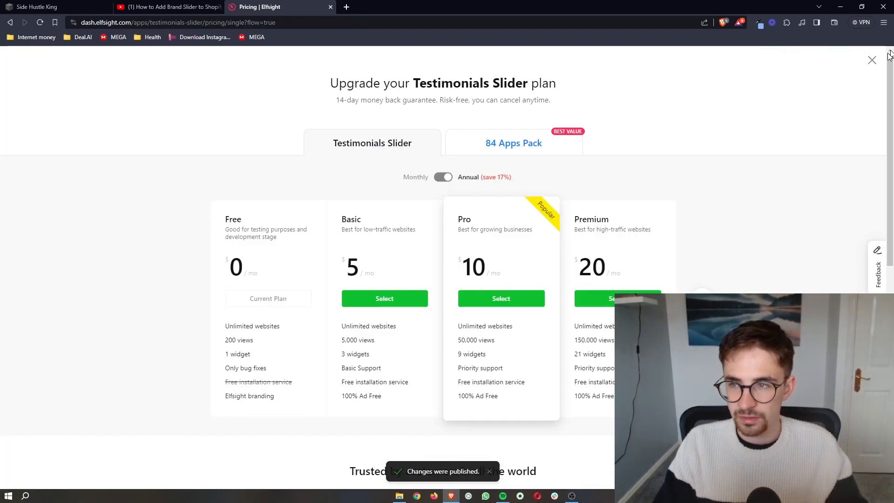
click(872, 60)
click(872, 62)
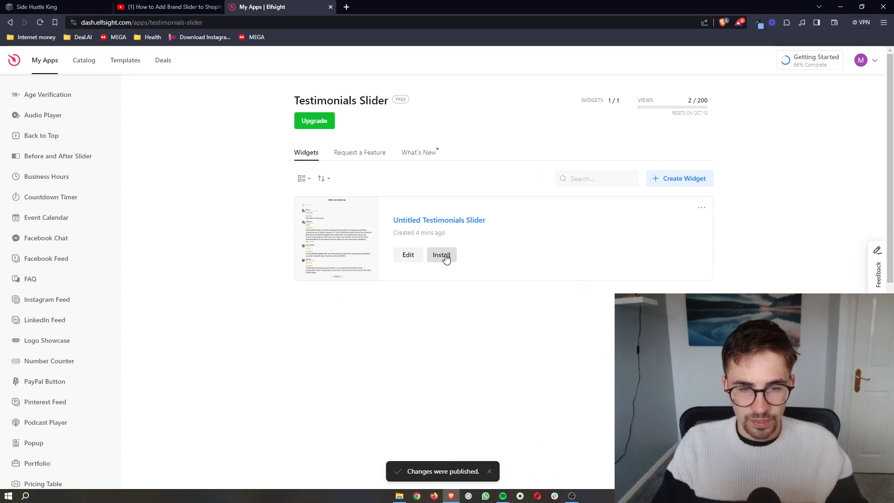
click(702, 207)
Switch to Squarespace, examine the dark testimonials widget on the Home page and load more testimonials.
click(37, 6)
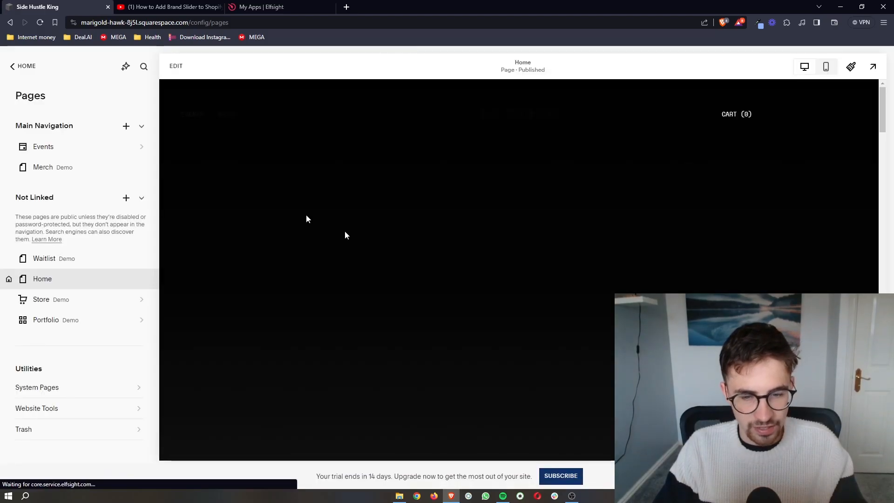
scroll(545, 287, down, 15)
scroll(544, 284, down, 10)
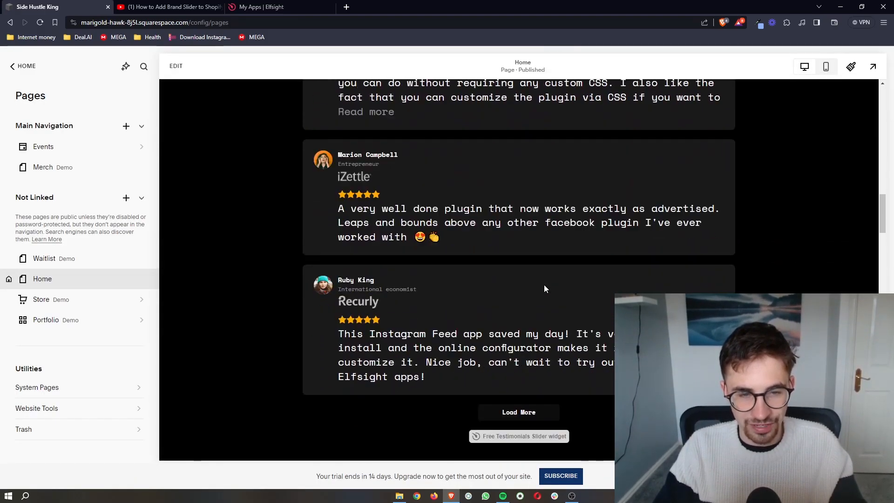
click(518, 226)
scroll(600, 253, up, 10)
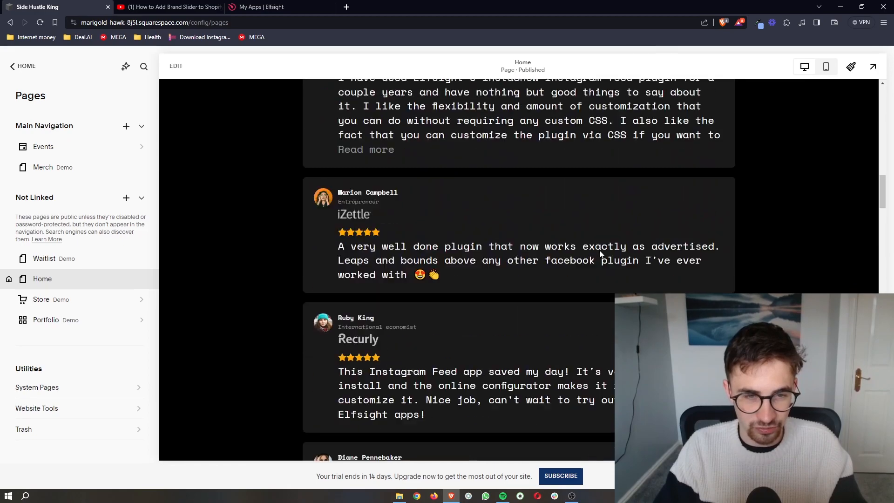
scroll(561, 207, down, 1)
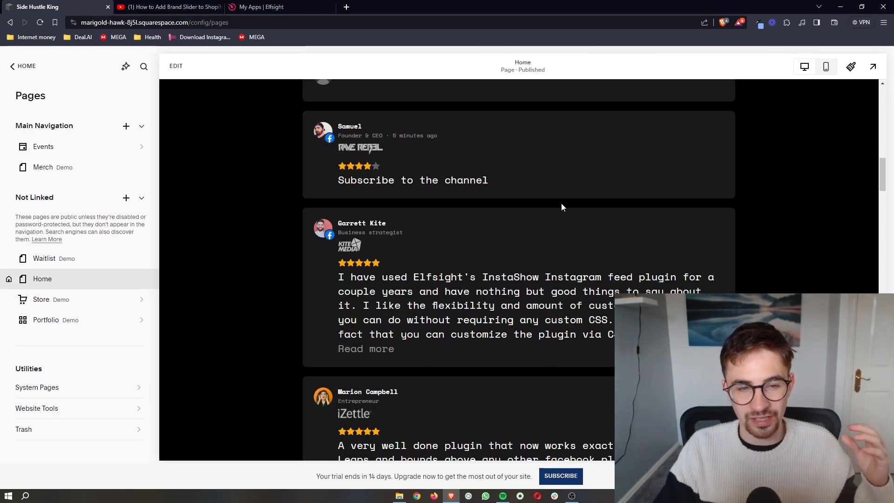